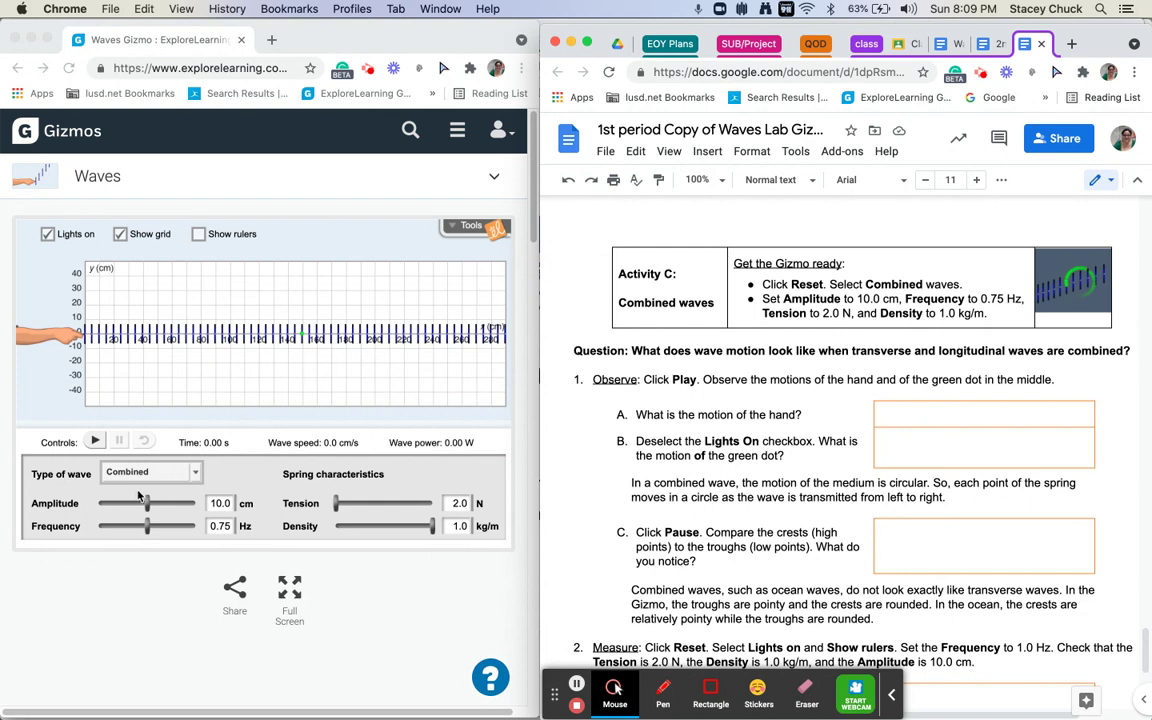
- Start the combined wave simulation at 10.0 cm amplitude and 0.75 Hz
click(96, 443)
click(96, 443)
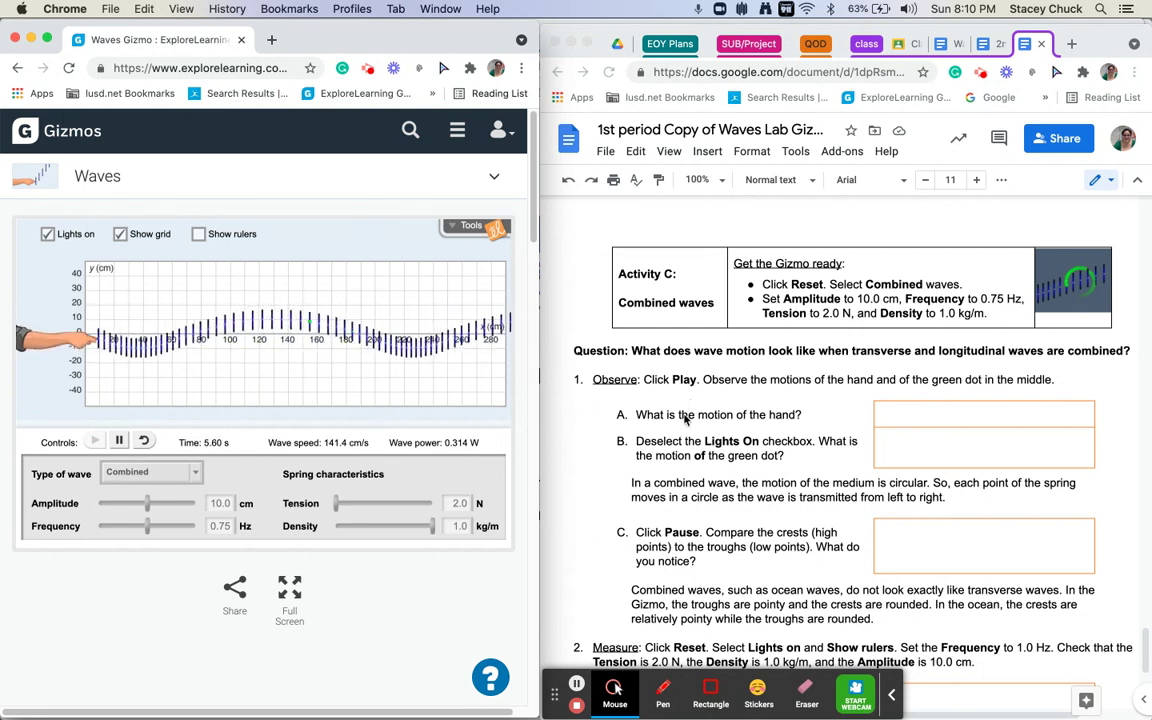
- Answer question A with 'circular' and turn the Gizmo's lights off
click(887, 415)
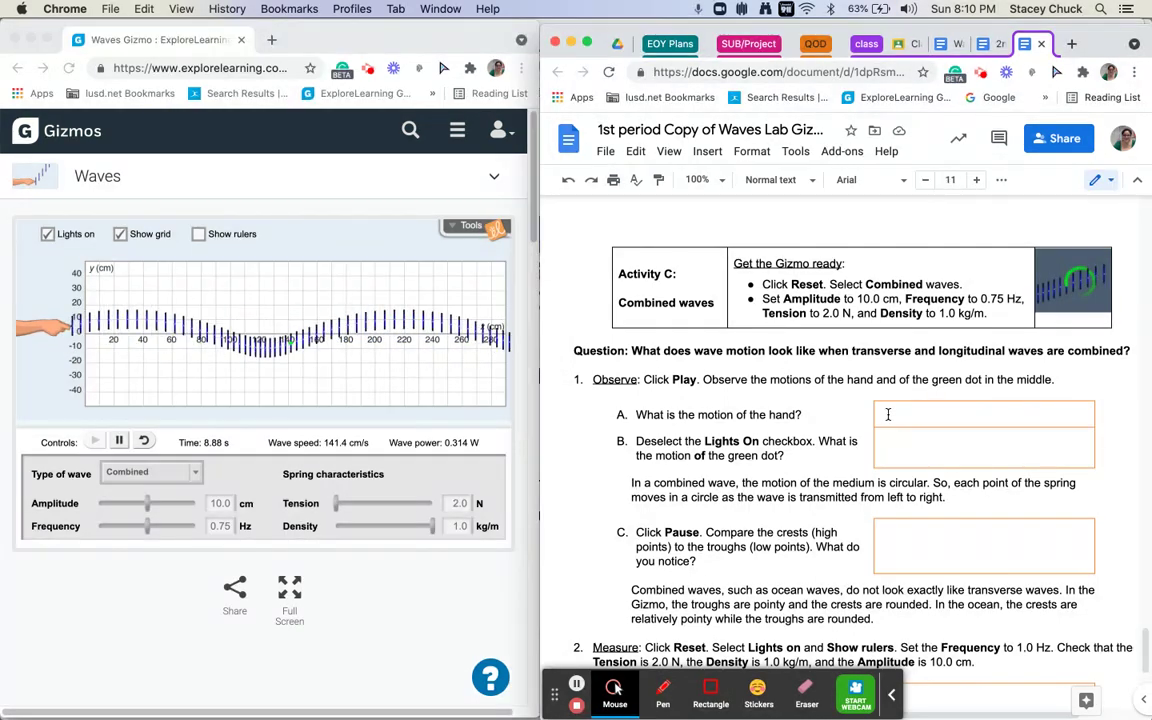
text(d)
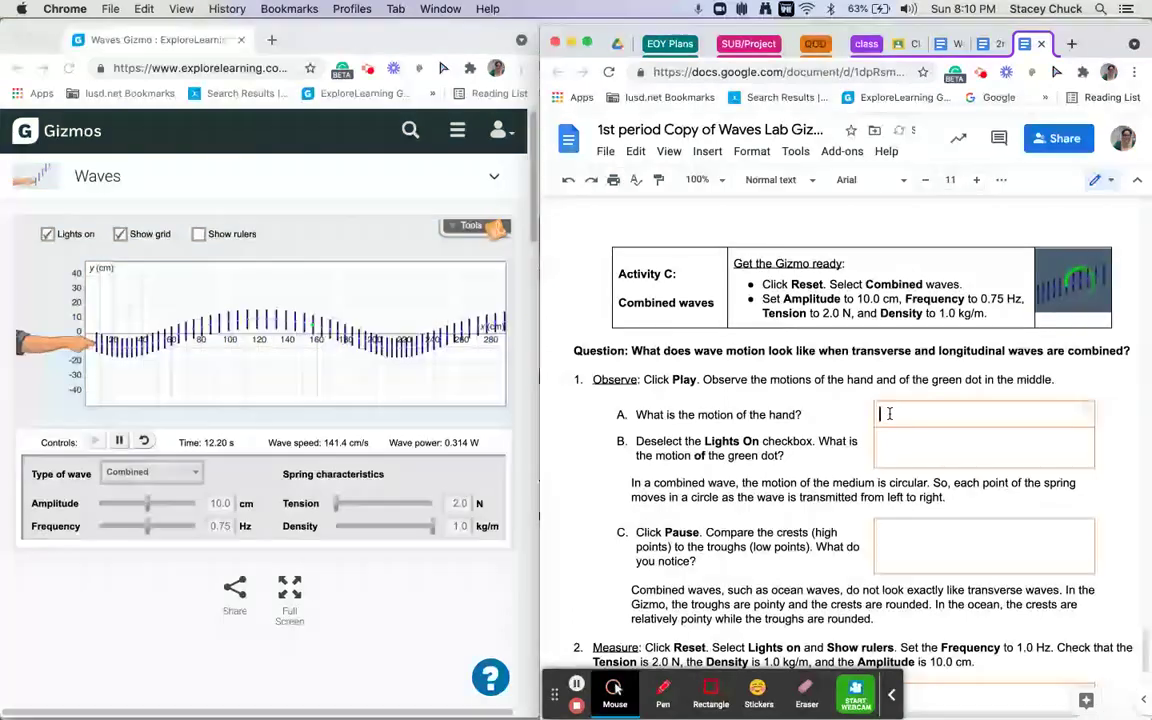
text(irculare)
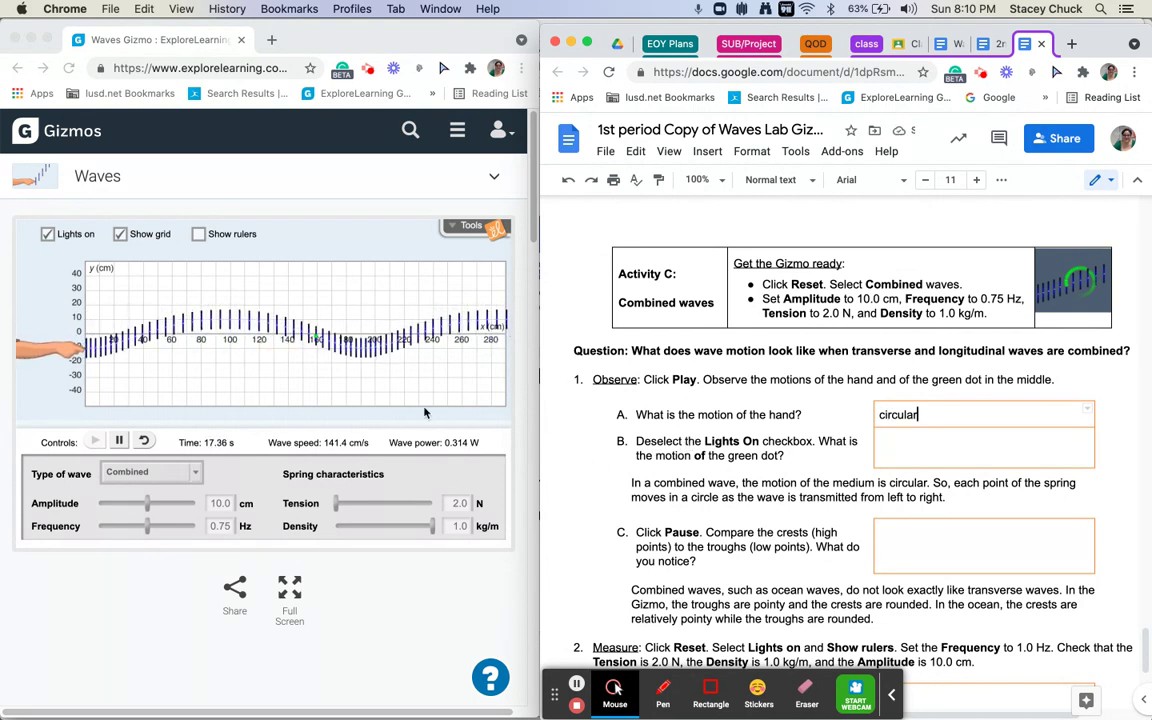
click(43, 238)
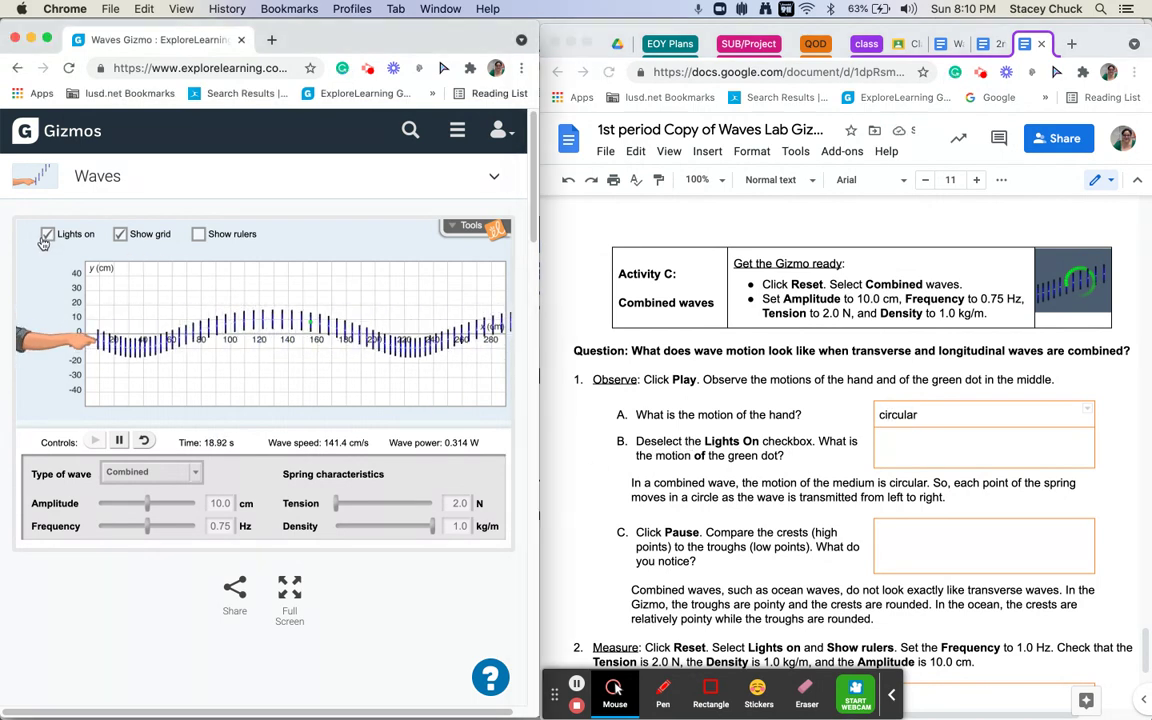
click(46, 236)
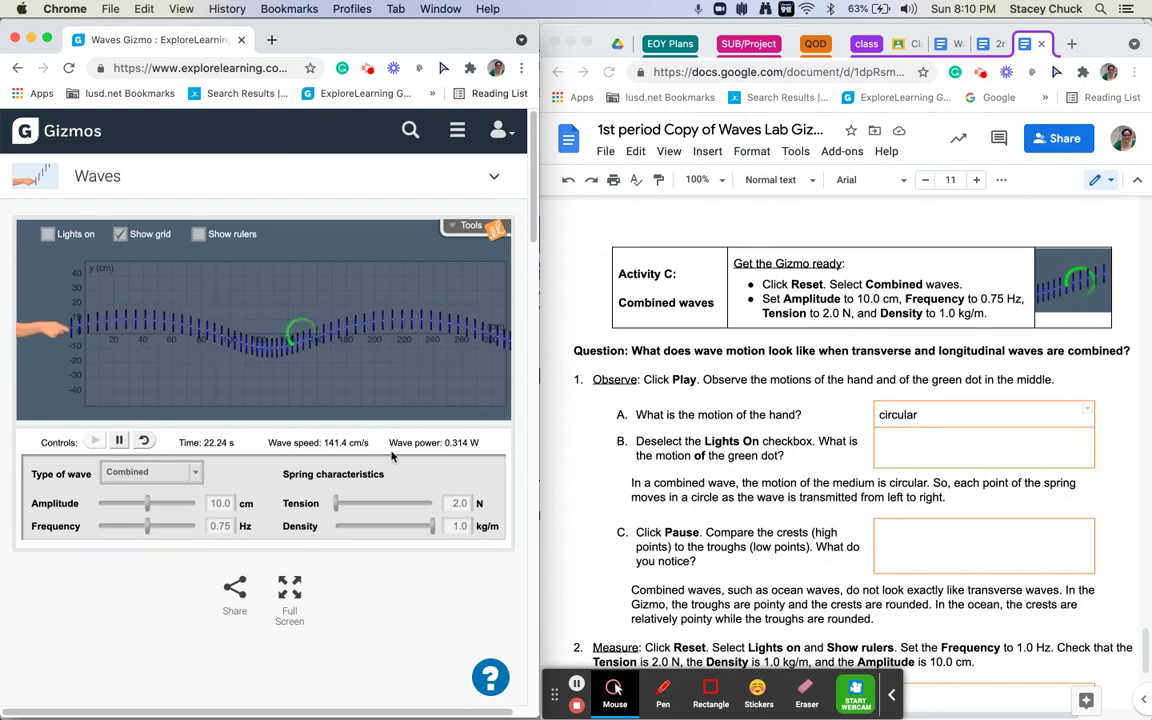
- Answer question B with 'counterclockwise or circular'
click(888, 421)
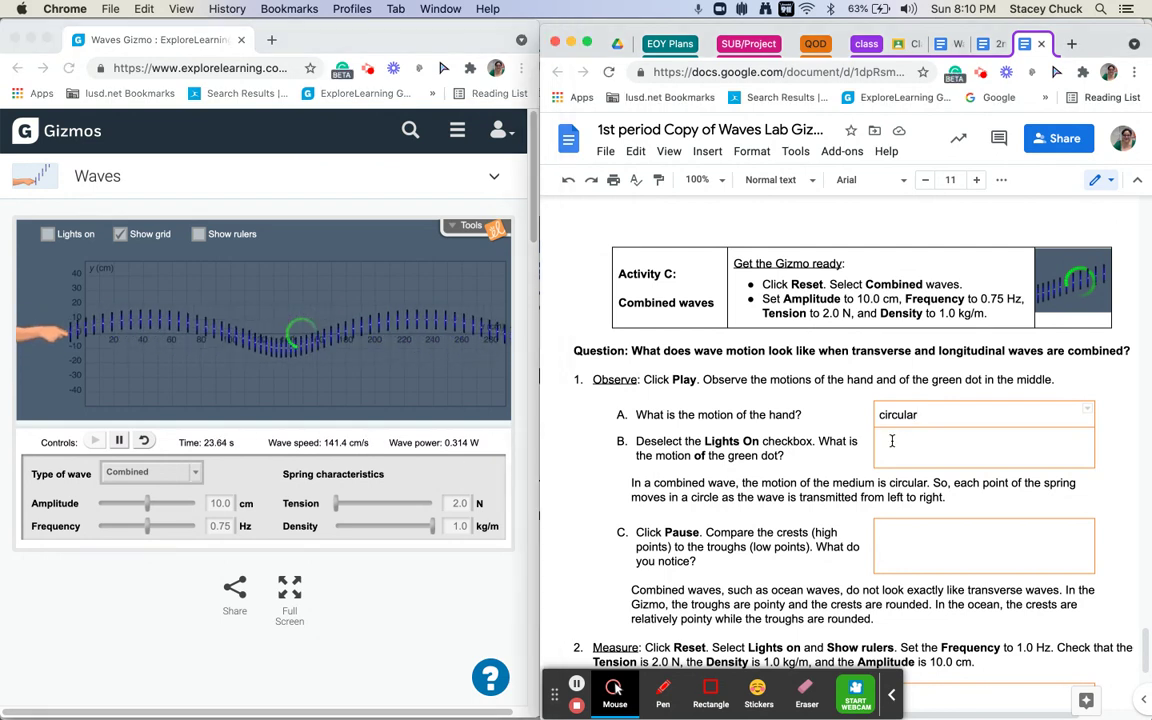
click(891, 448)
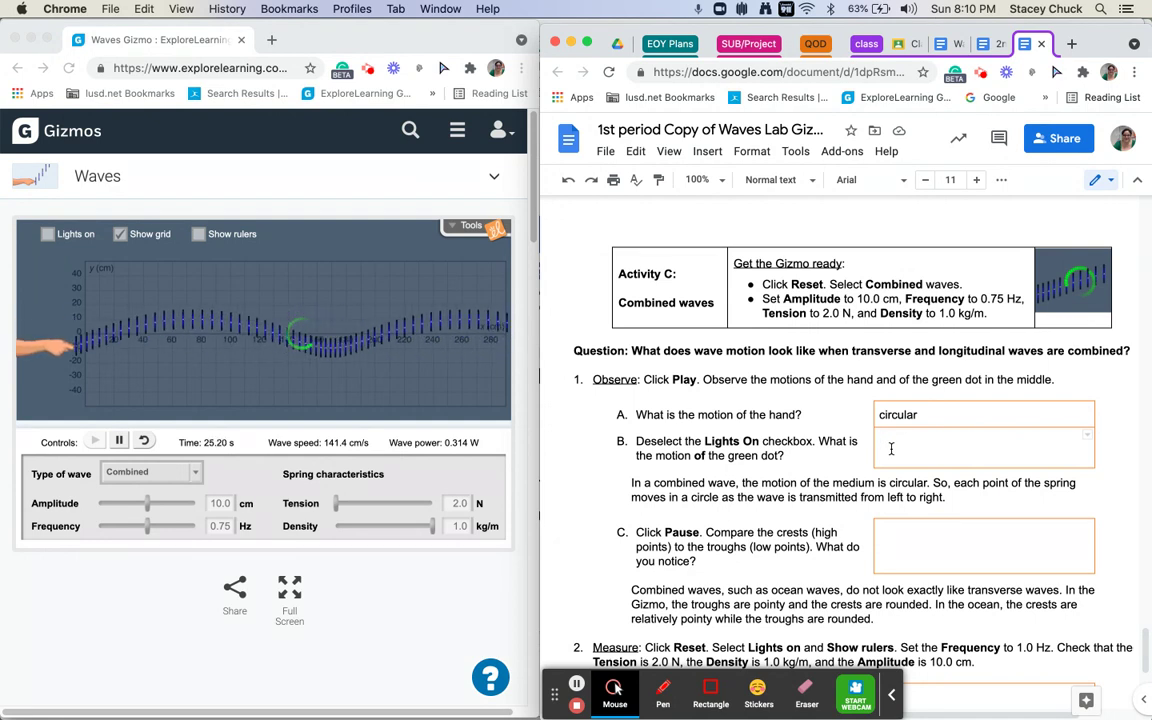
text(cout)
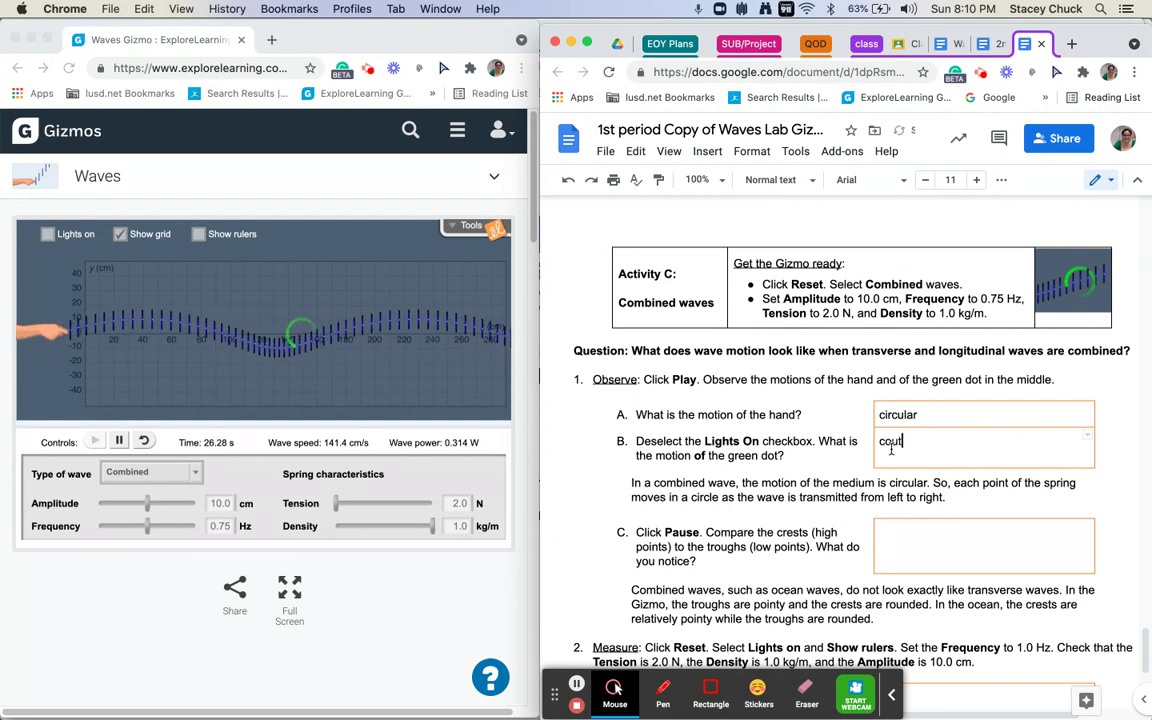
text(erclock)
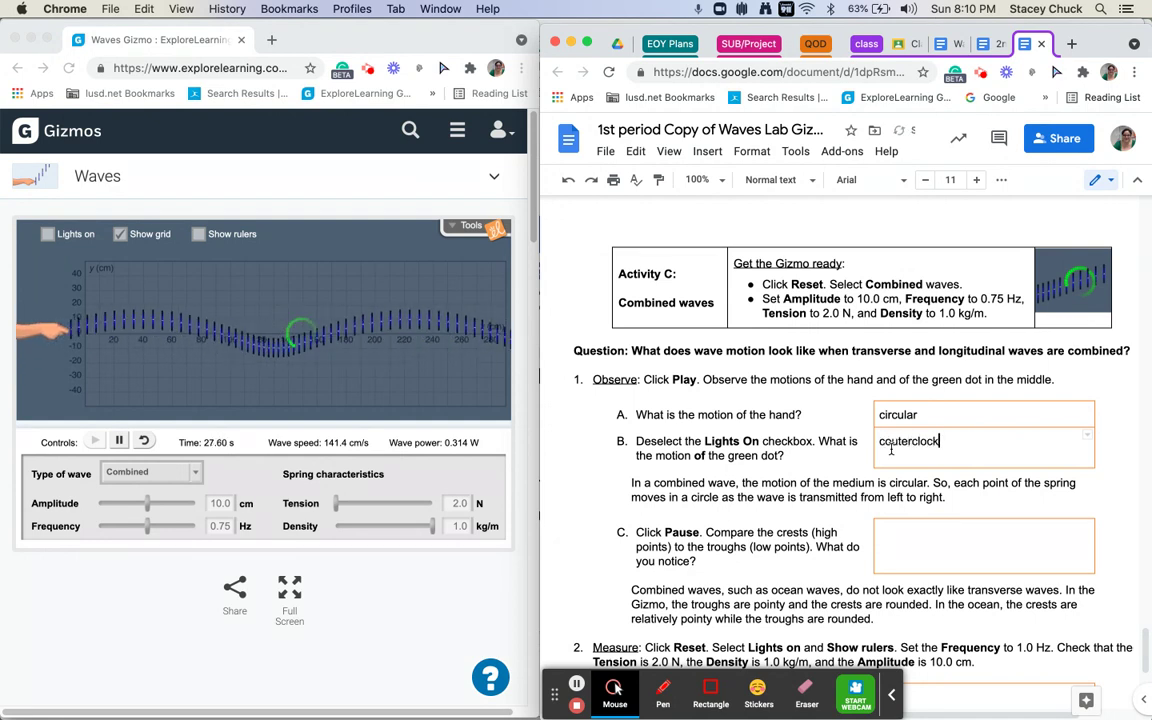
text(wise o)
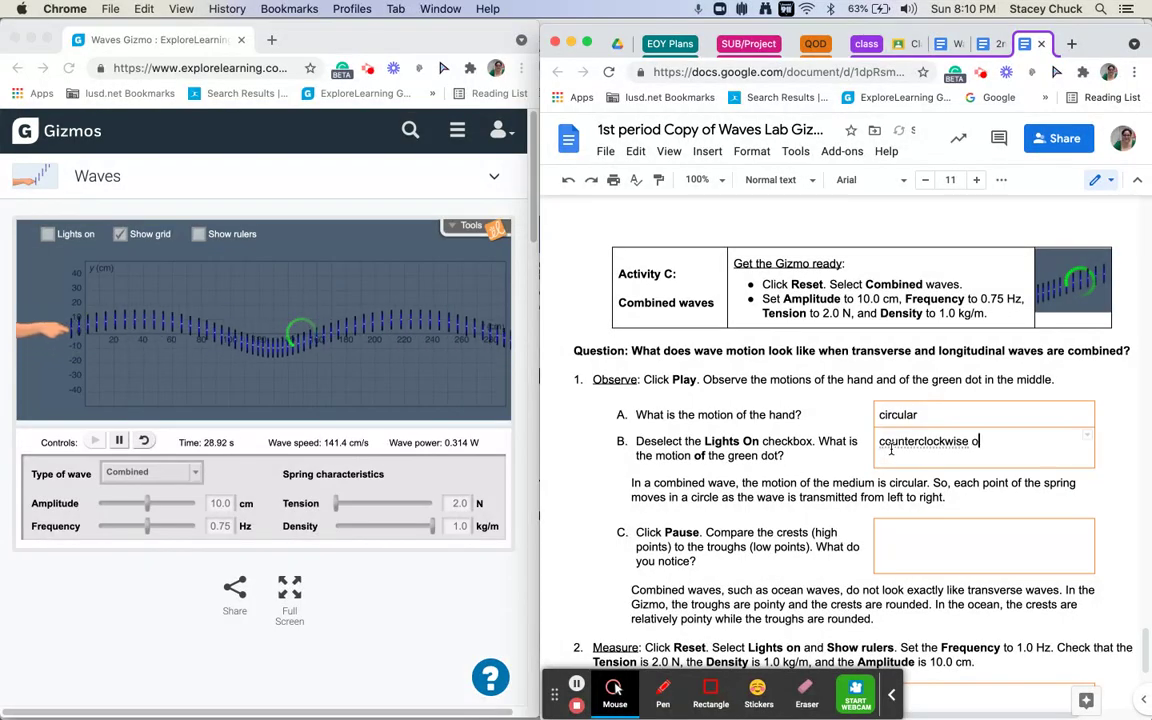
text(r cl)
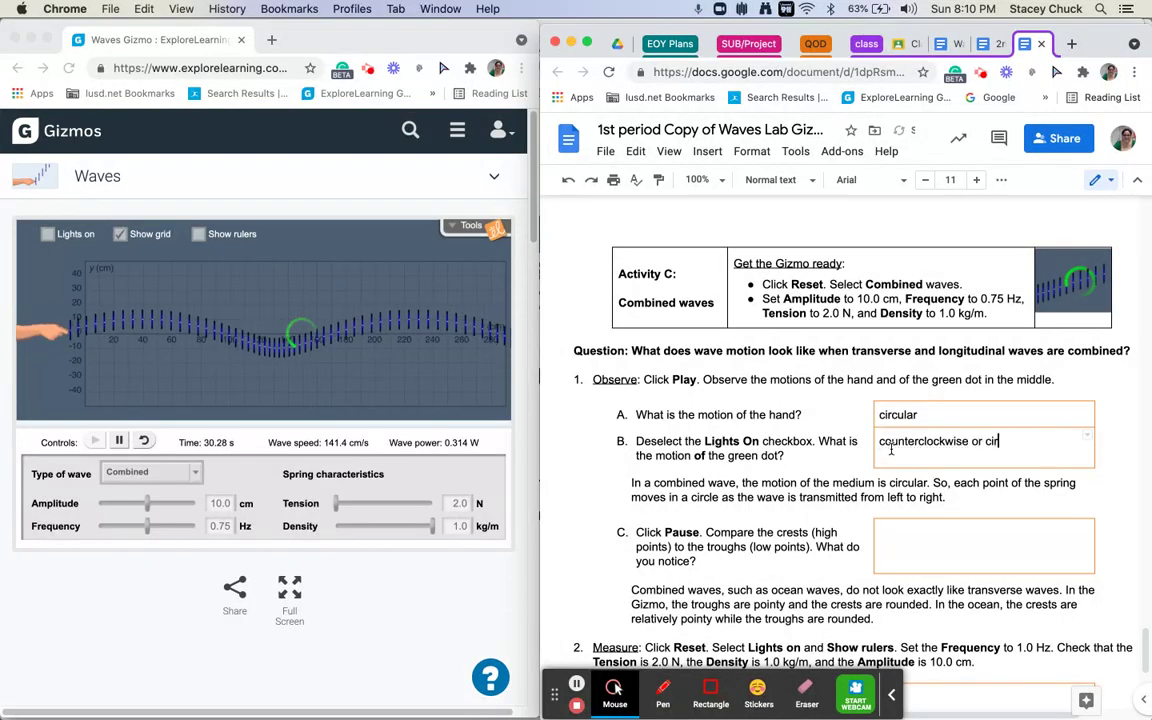
text(rcular)
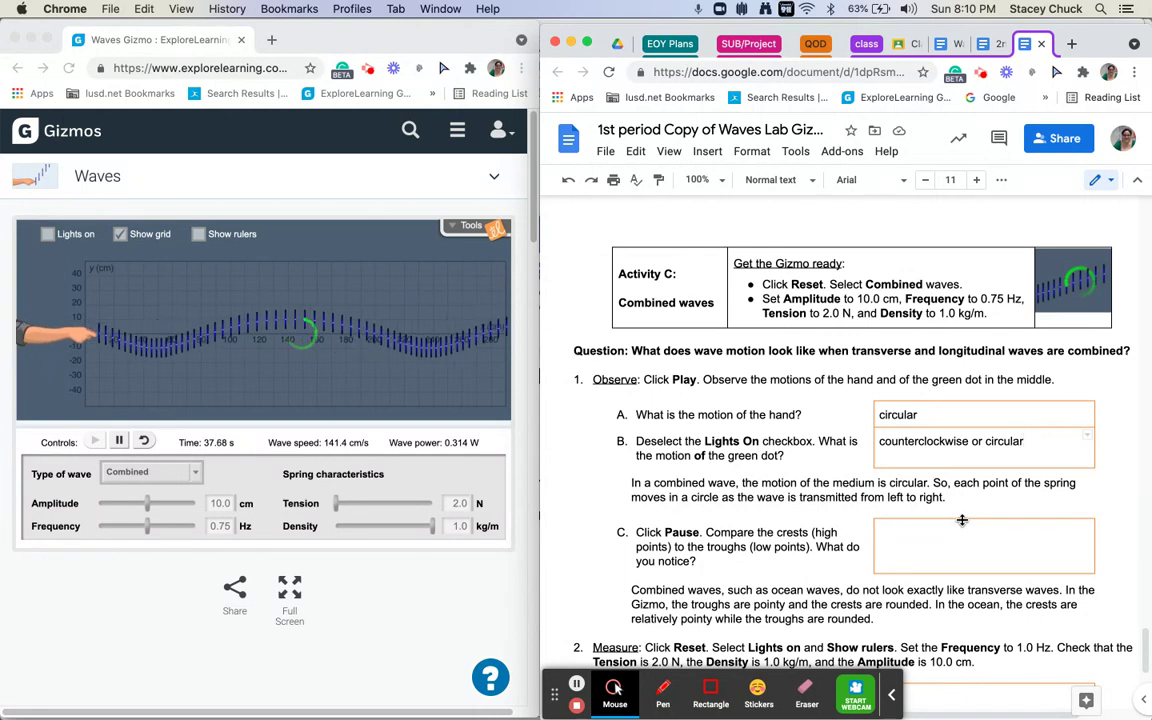
- Bring the Measure questions into view and pause the combined wave at 45.24 s
scroll(962, 520, down, 4)
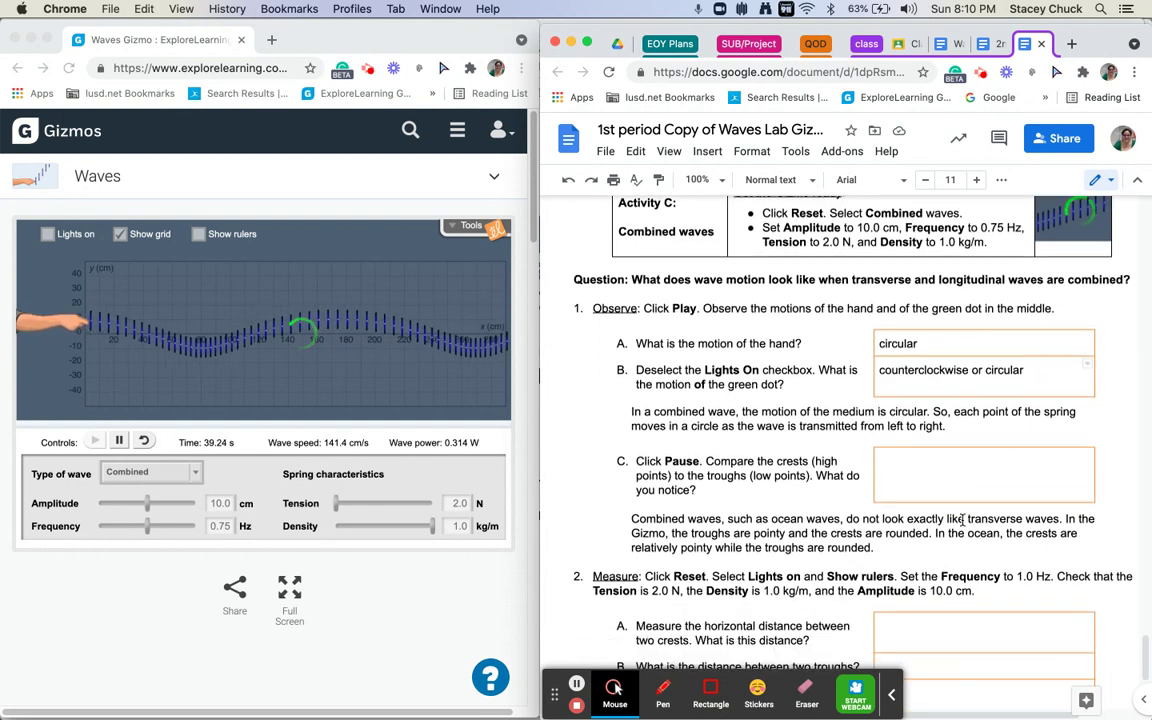
click(119, 443)
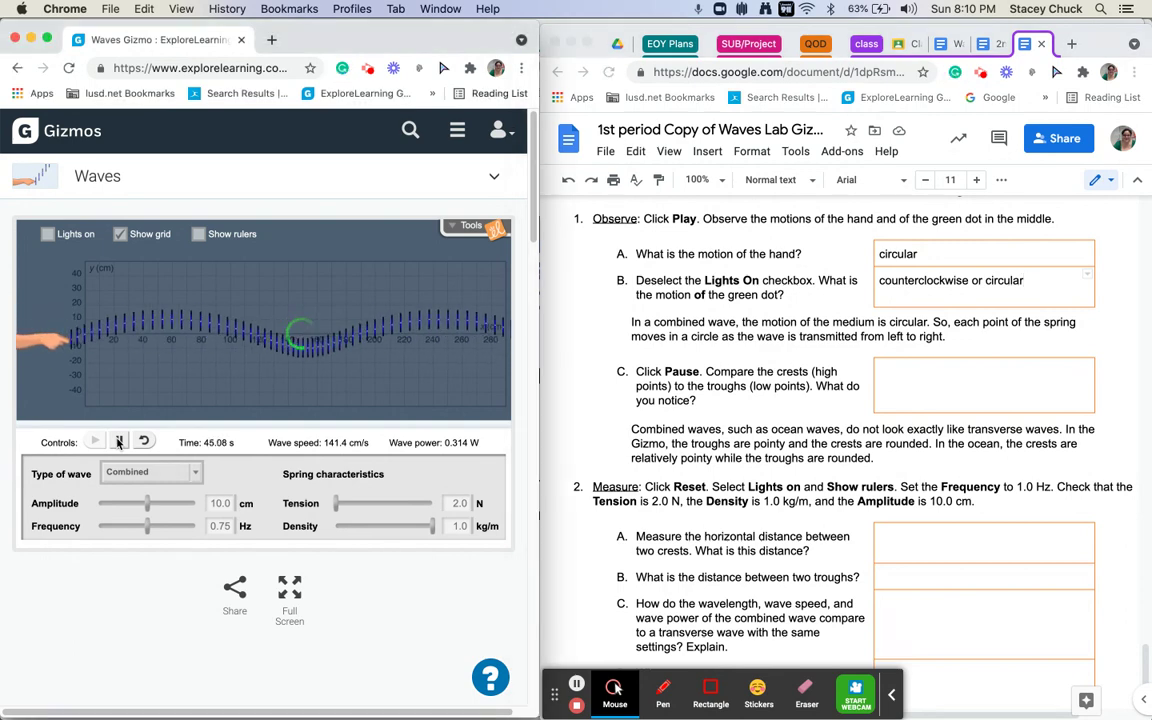
click(119, 443)
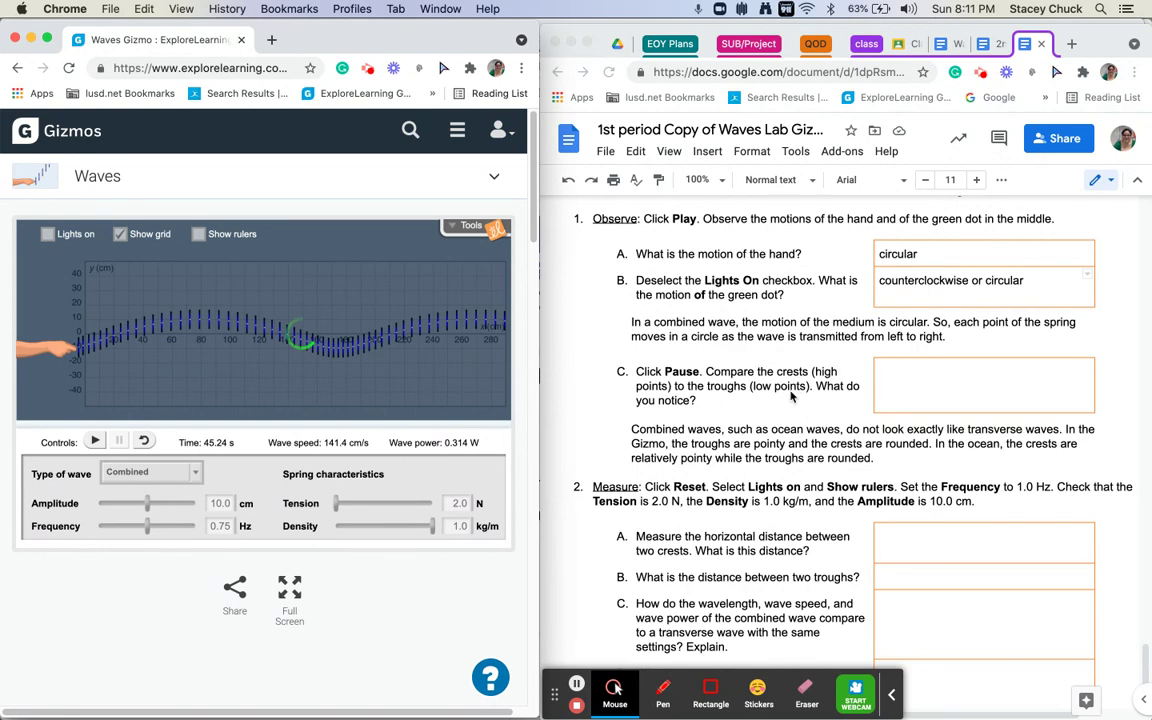
- Show the rulers and place the horizontal ruler along the top of the wave display
click(198, 234)
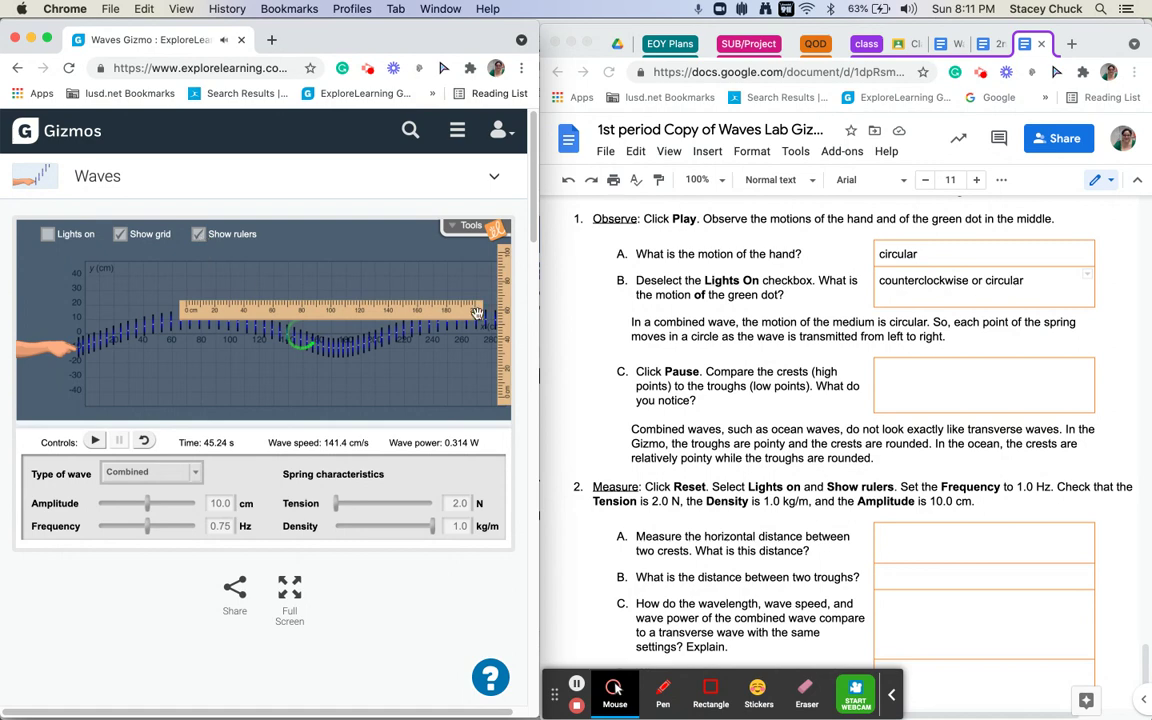
drag(401, 315, 395, 371)
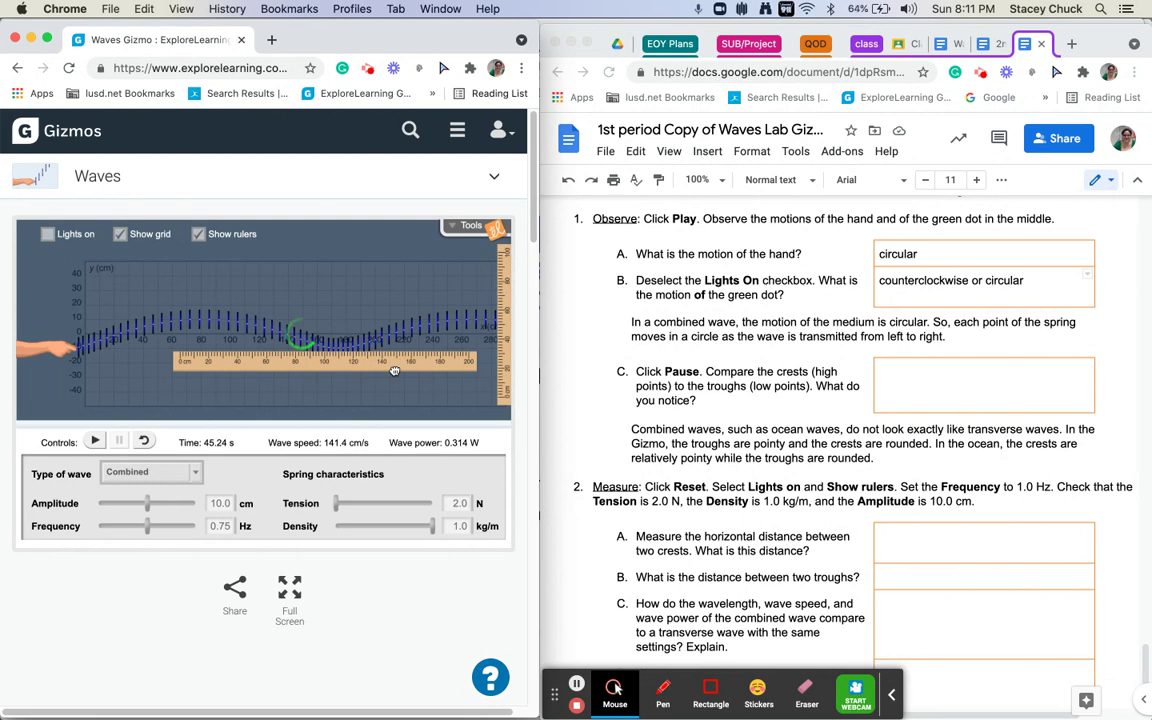
drag(395, 371, 345, 252)
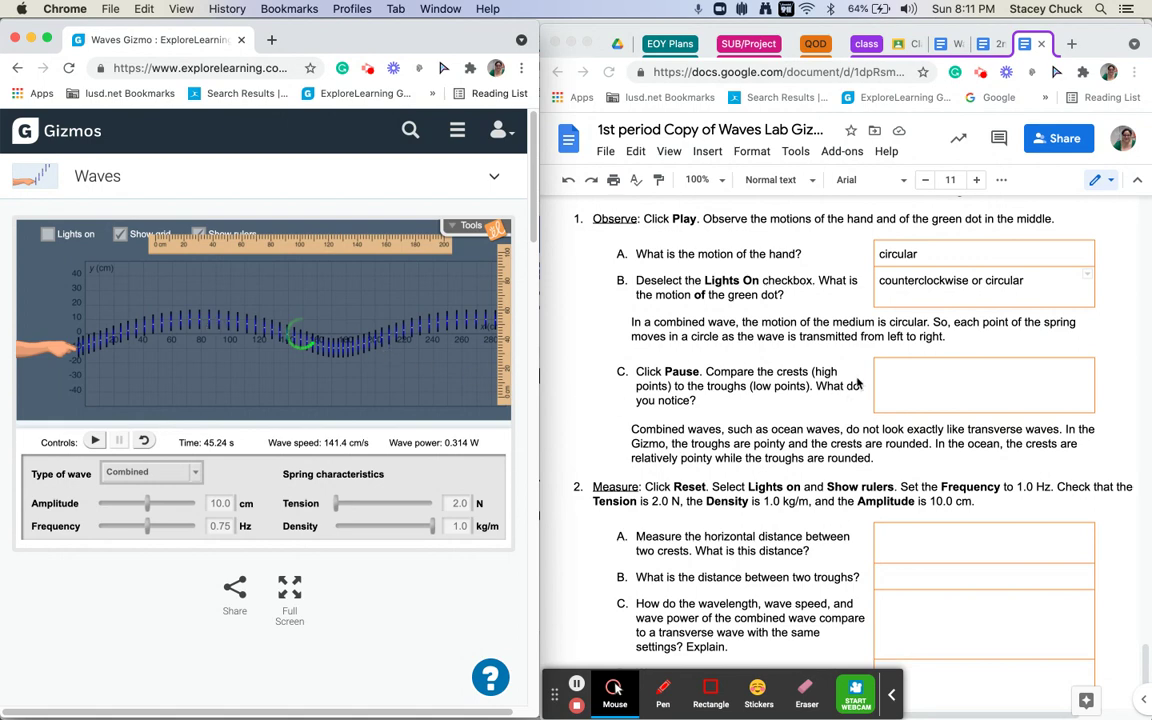
- Answer 1C with 'Crest are rarefactions and the troughs are compressions'
click(839, 327)
click(932, 366)
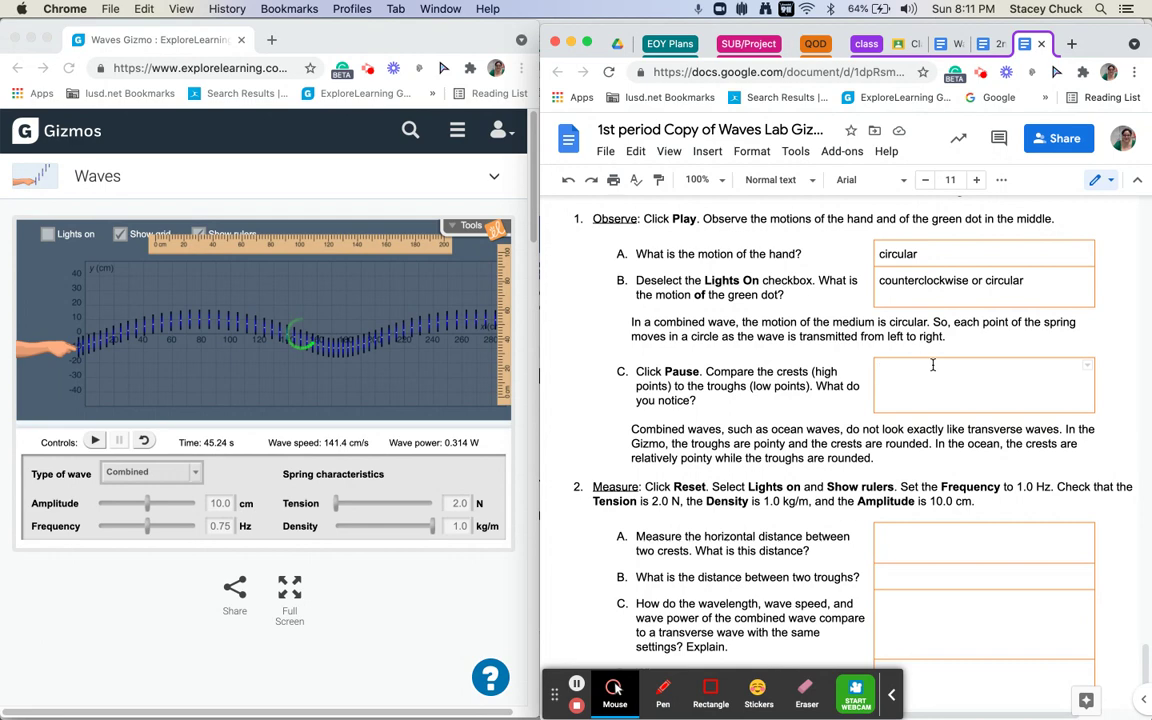
text(Crest are rarefactions and the)
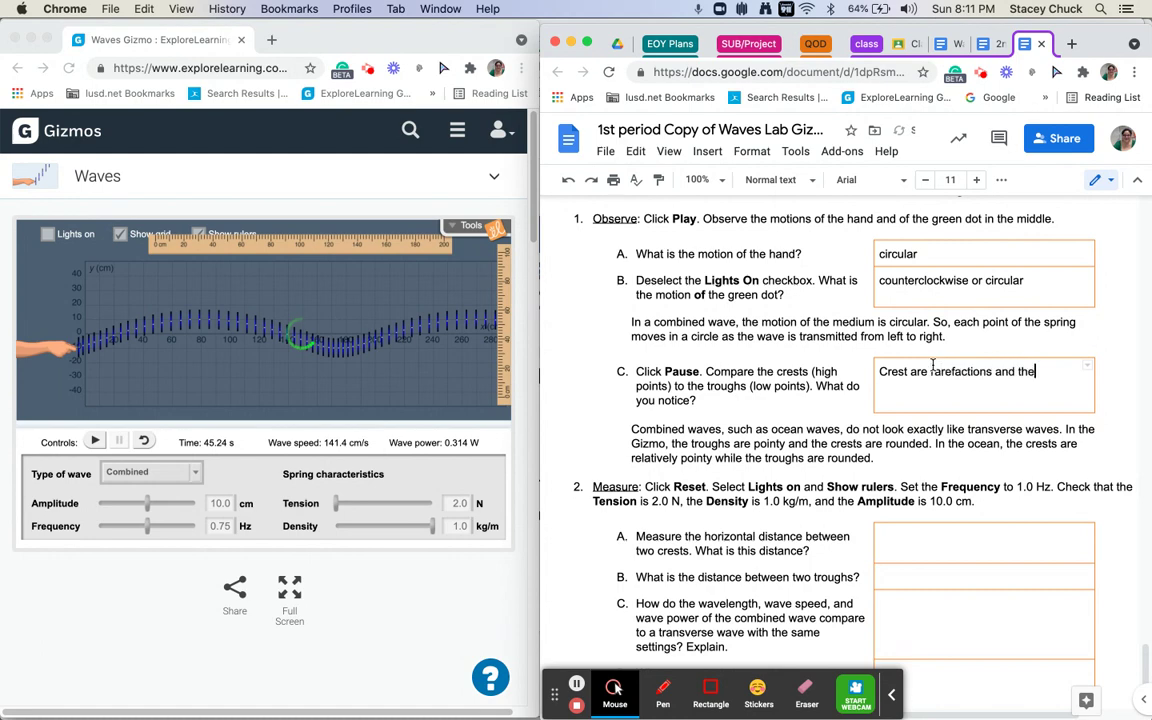
text( troughs are compress)
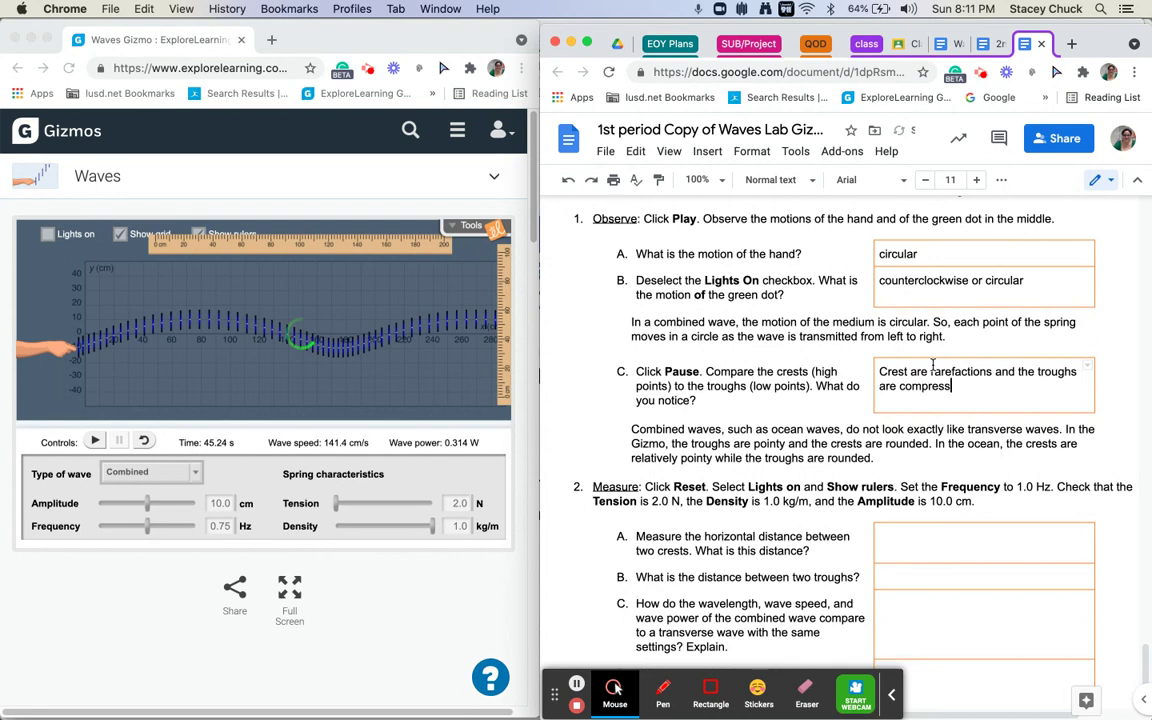
text(ions)
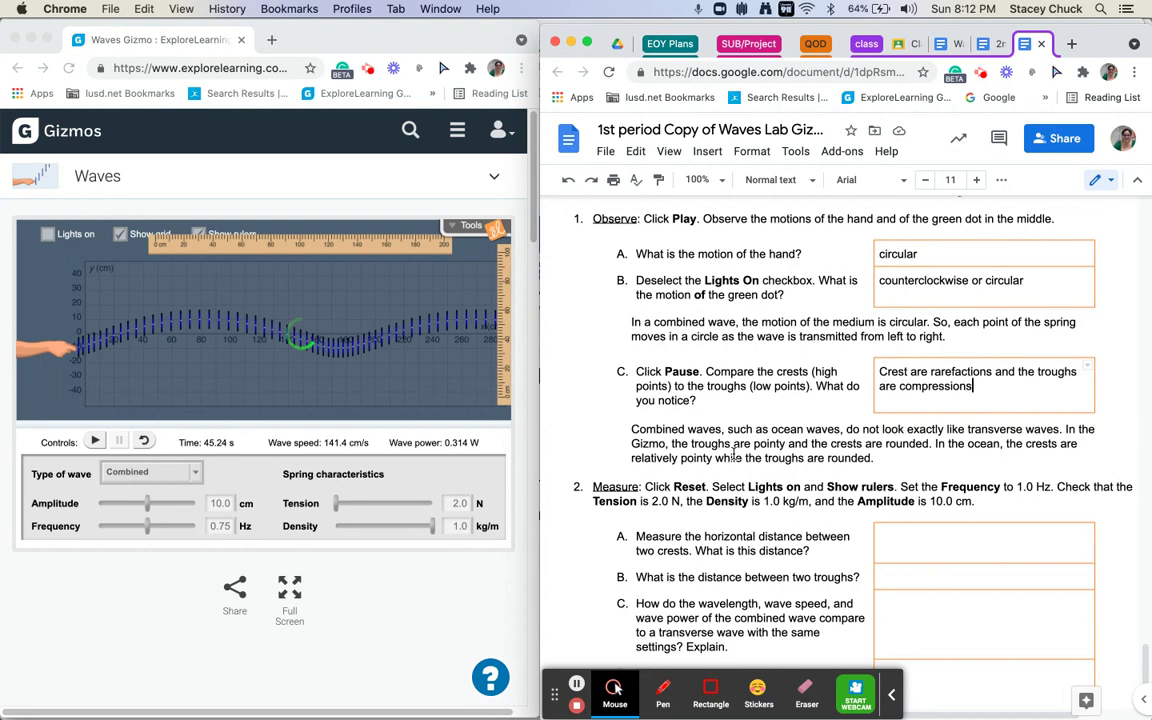
scroll(773, 474, down, 1)
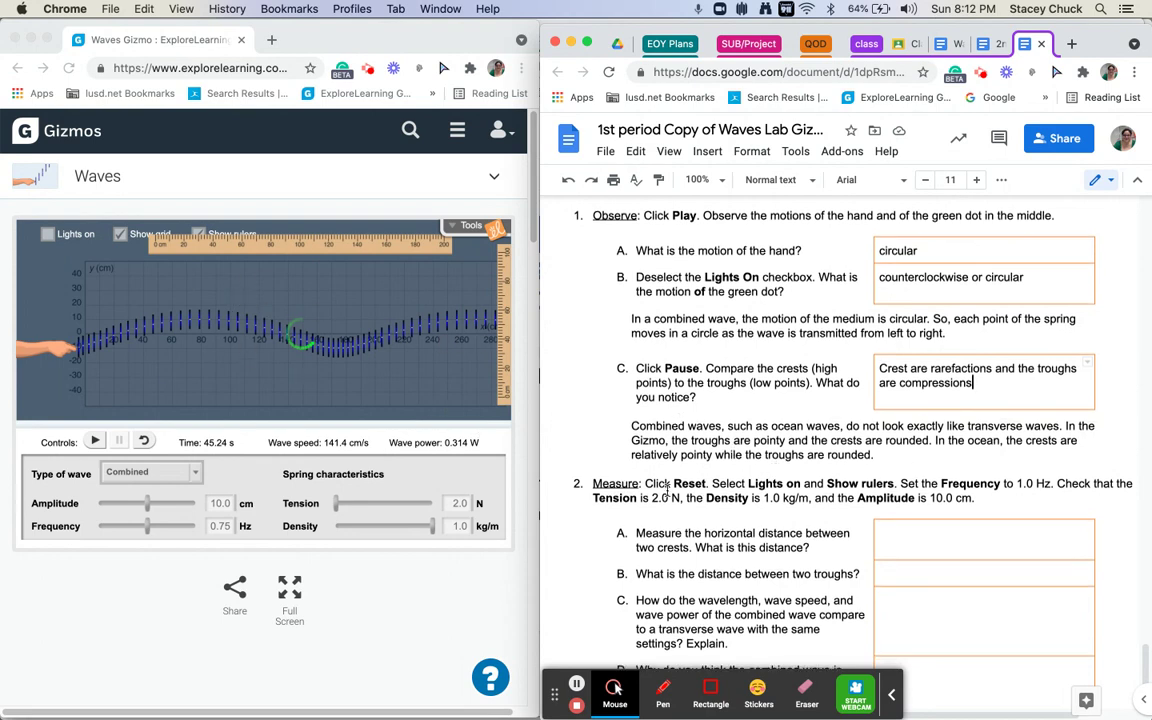
- Reset the wave to 0.00 s, turn lights on, reposition the ruler, and set frequency to 1.00 Hz
scroll(680, 487, down, 3)
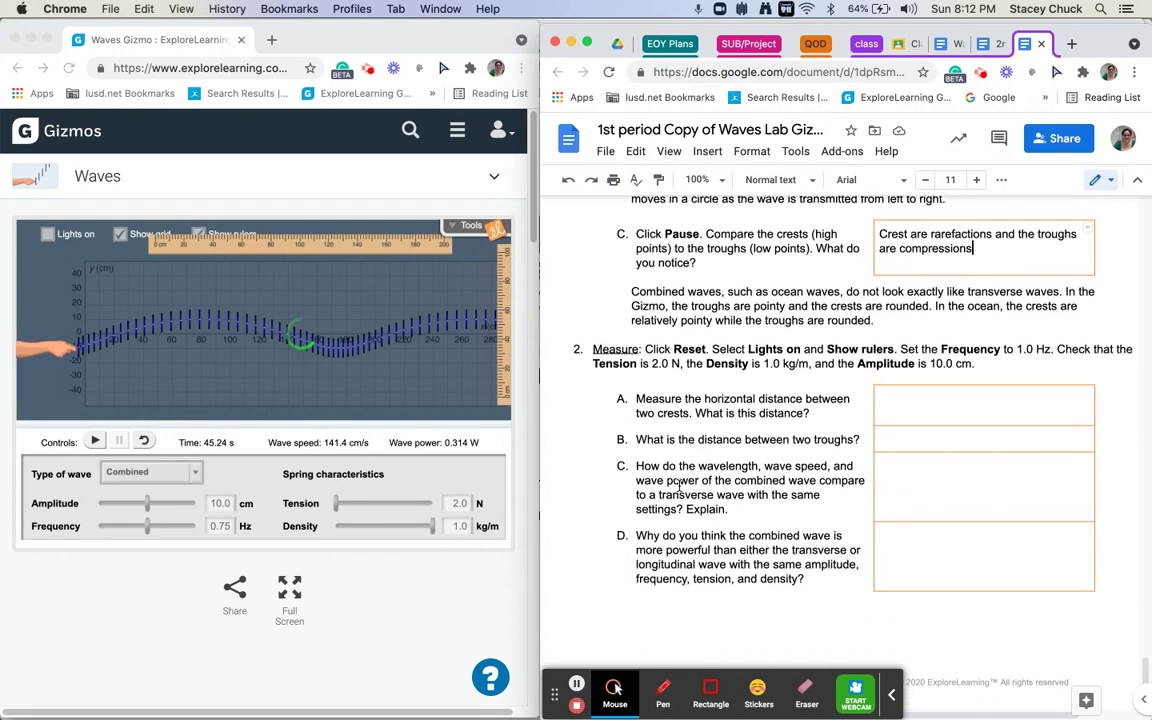
click(144, 442)
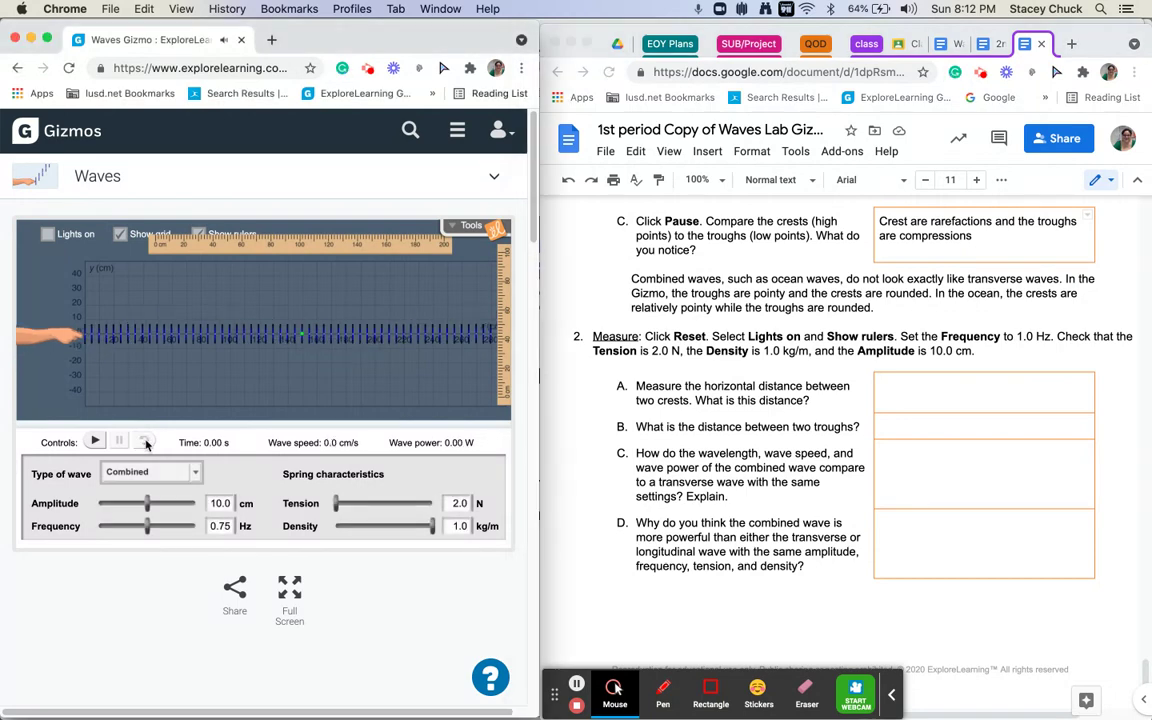
click(48, 235)
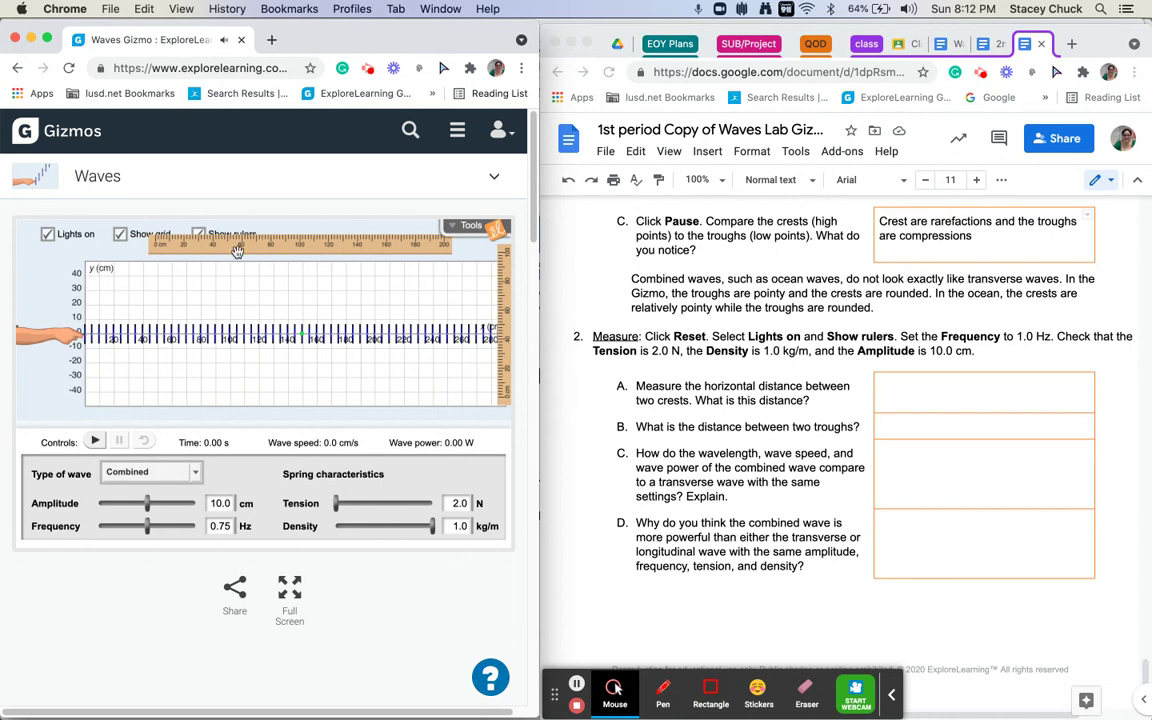
drag(237, 250, 217, 245)
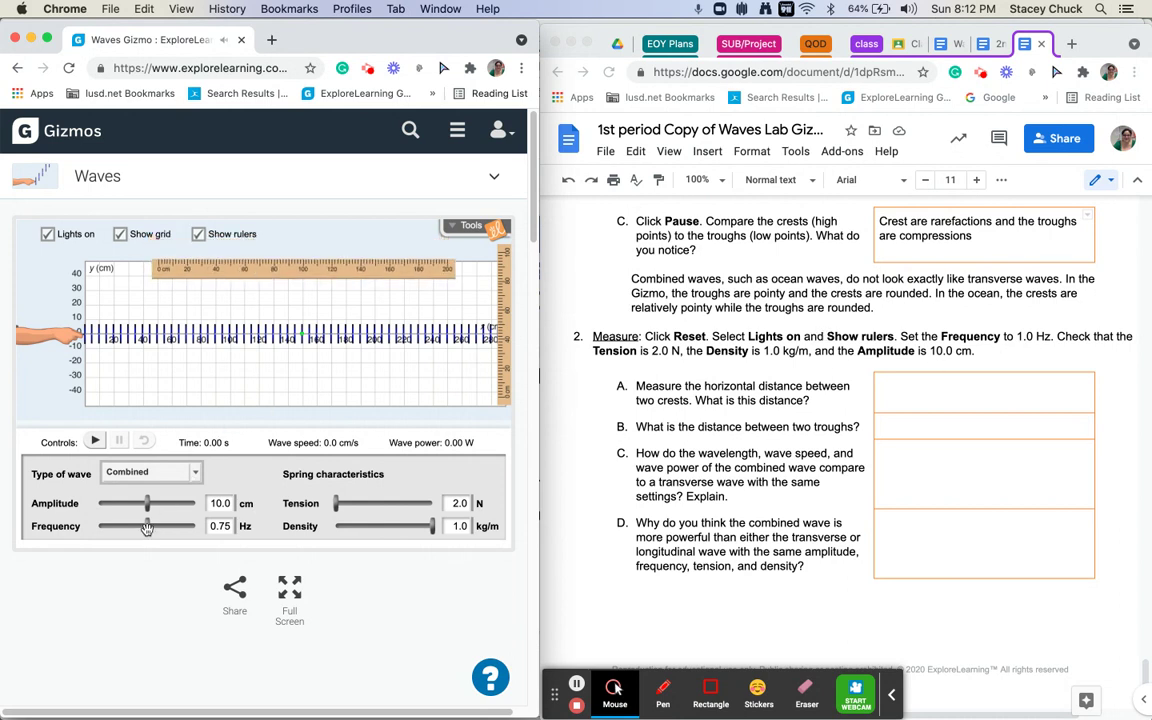
drag(147, 527, 195, 528)
- Pause the running wave at 3.12 s and align the horizontal ruler with the crests
click(96, 443)
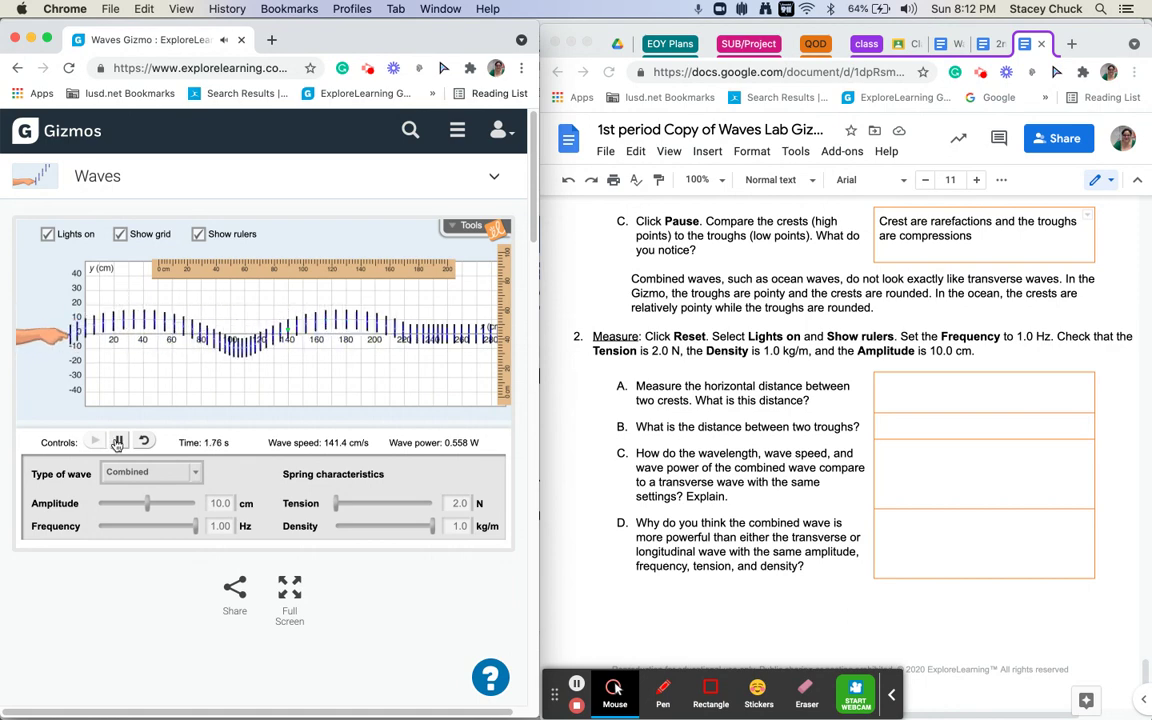
click(117, 443)
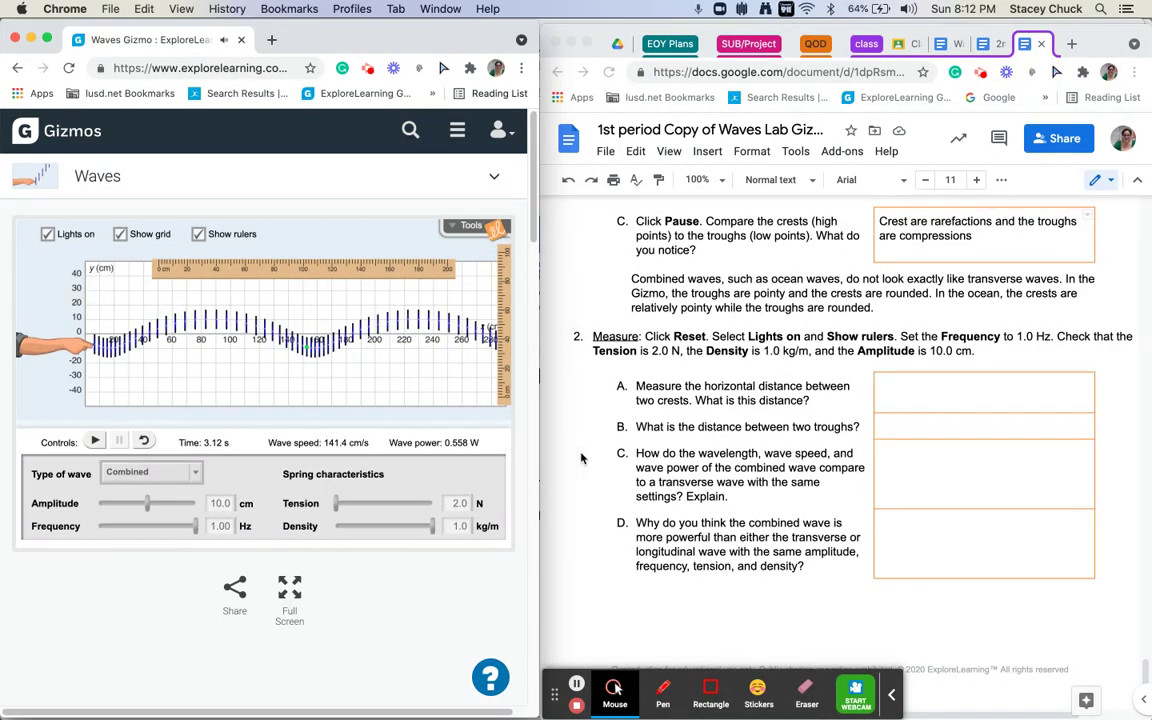
drag(349, 262, 440, 340)
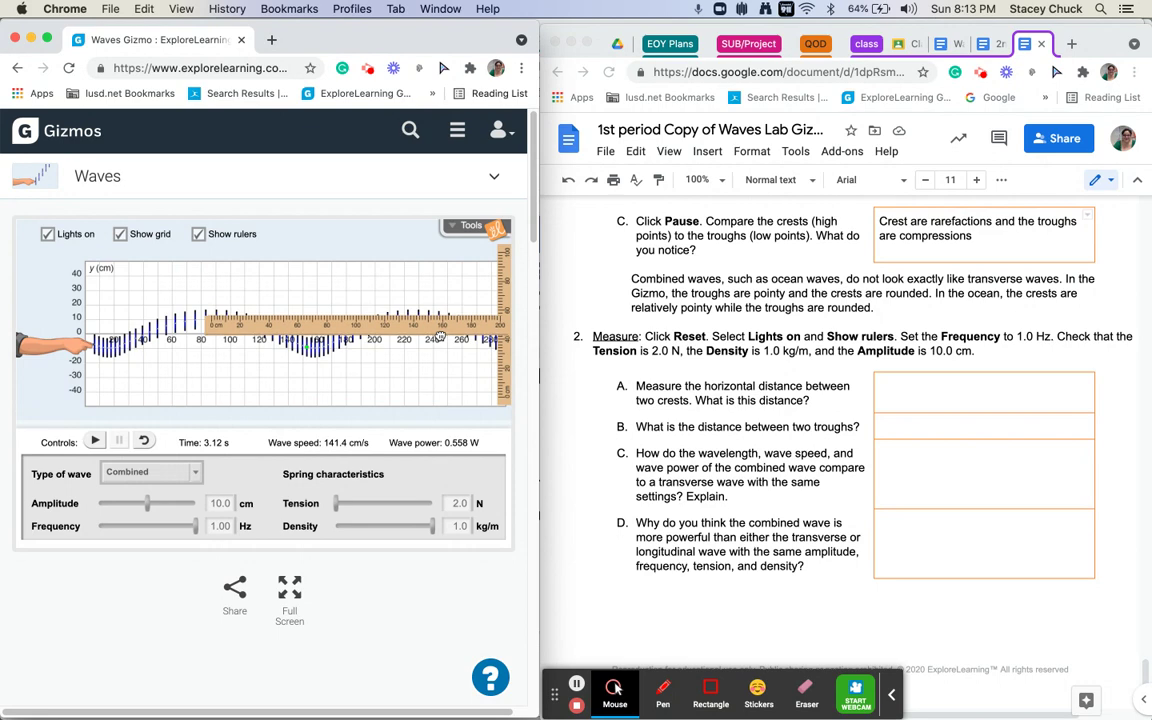
mouse_move(440, 338)
mouse_down()
mouse_move(440, 300)
mouse_move(441, 336)
mouse_up()
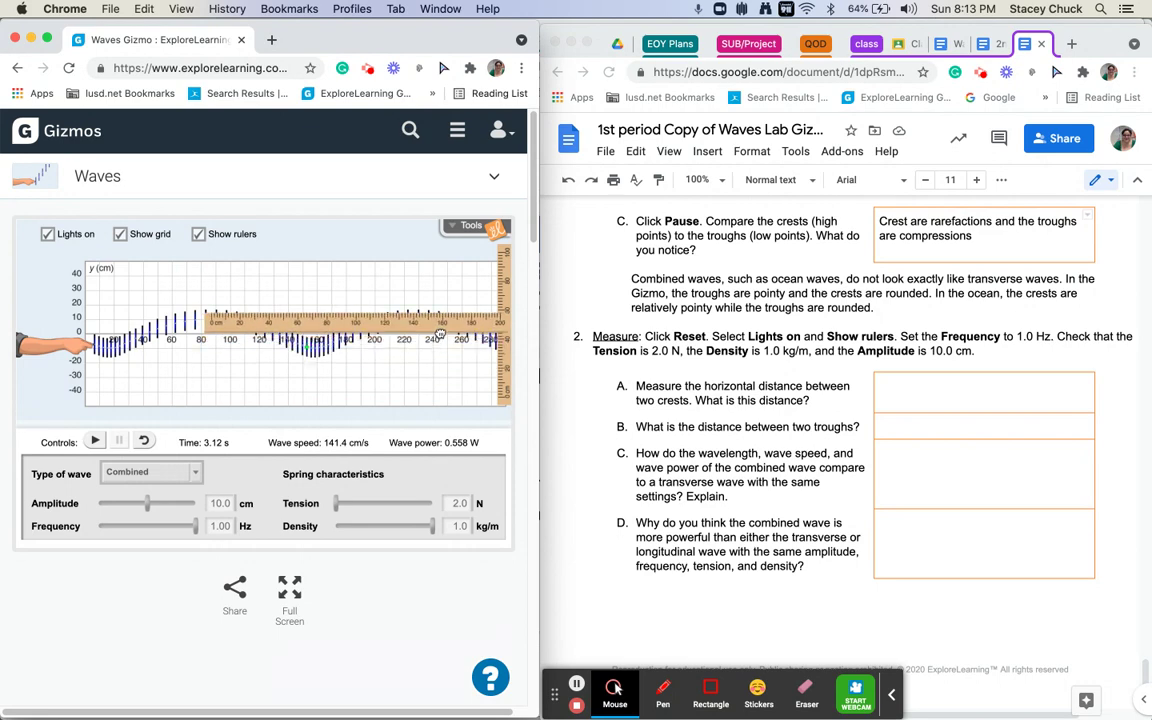
mouse_move(440, 338)
mouse_down()
mouse_move(440, 300)
mouse_move(440, 335)
mouse_up()
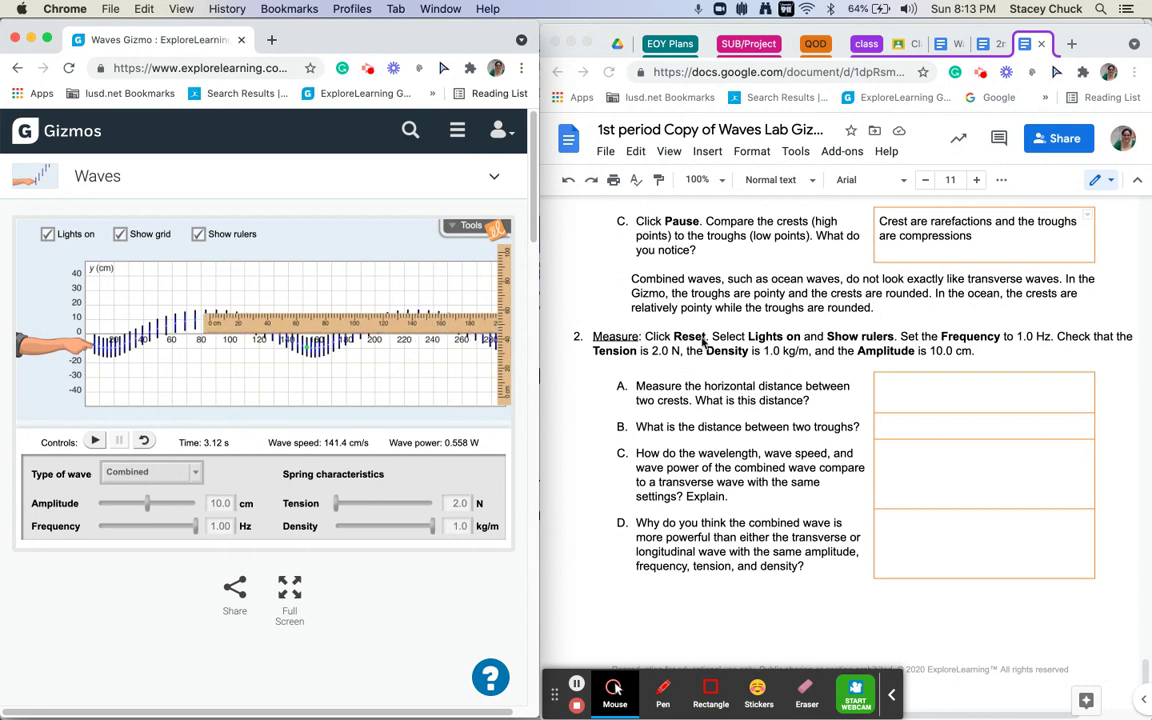
- Enter 155 cm as the crest-to-crest distance in answer 2A
click(910, 391)
click(910, 391)
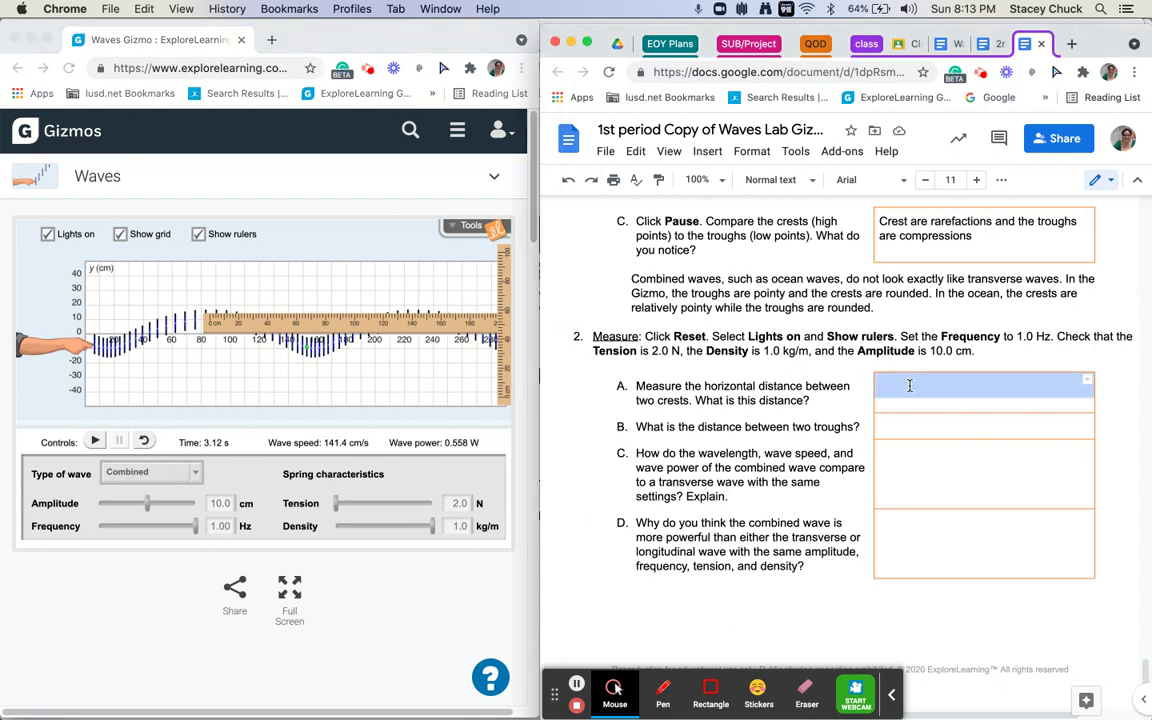
text(155)
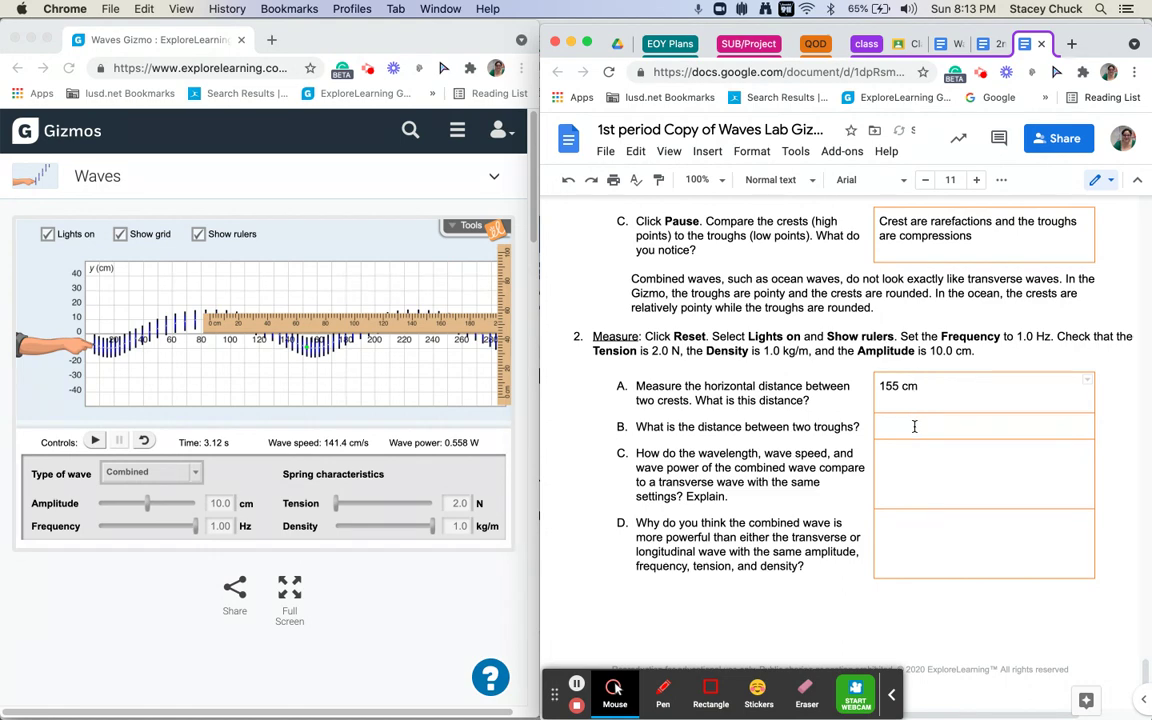
- Move the ruler beneath the troughs and enter 155 cm as the trough-to-trough distance in 2B
click(316, 300)
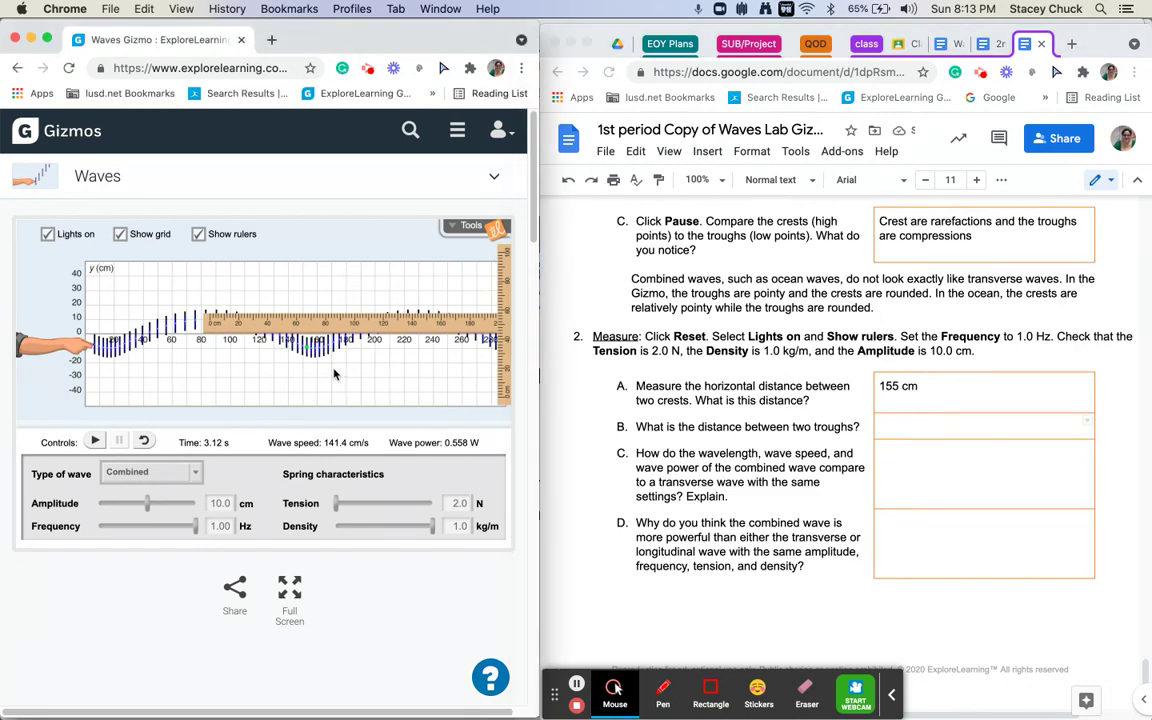
drag(326, 325, 225, 370)
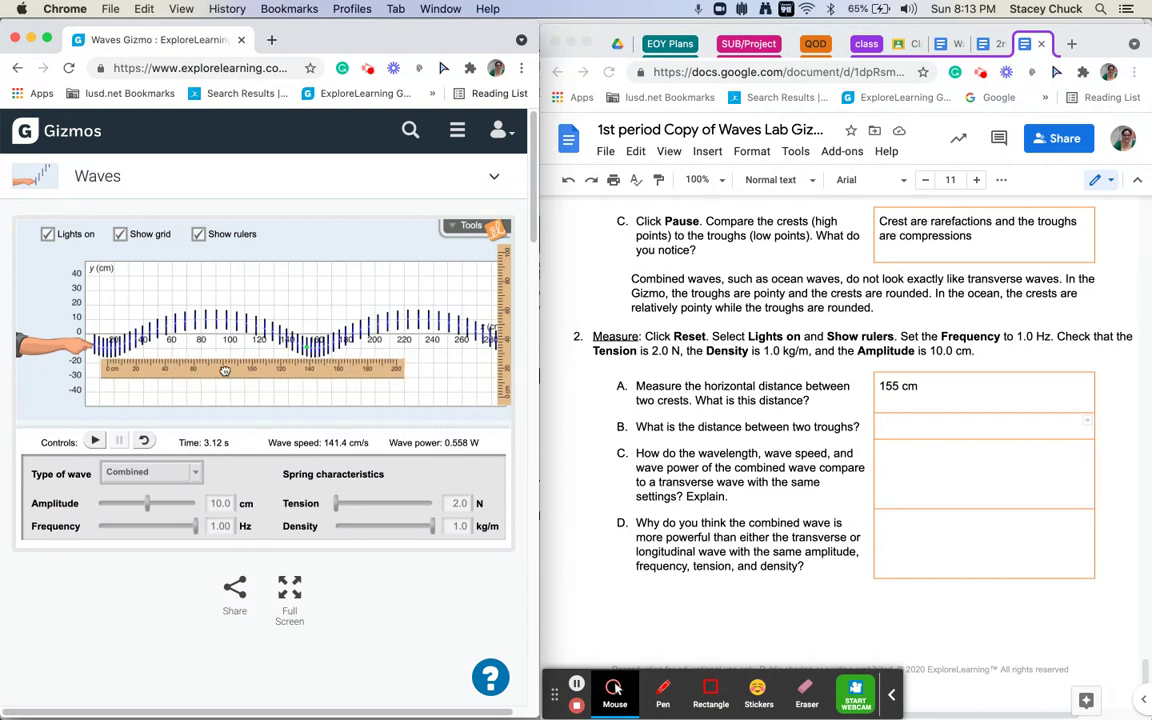
click(888, 426)
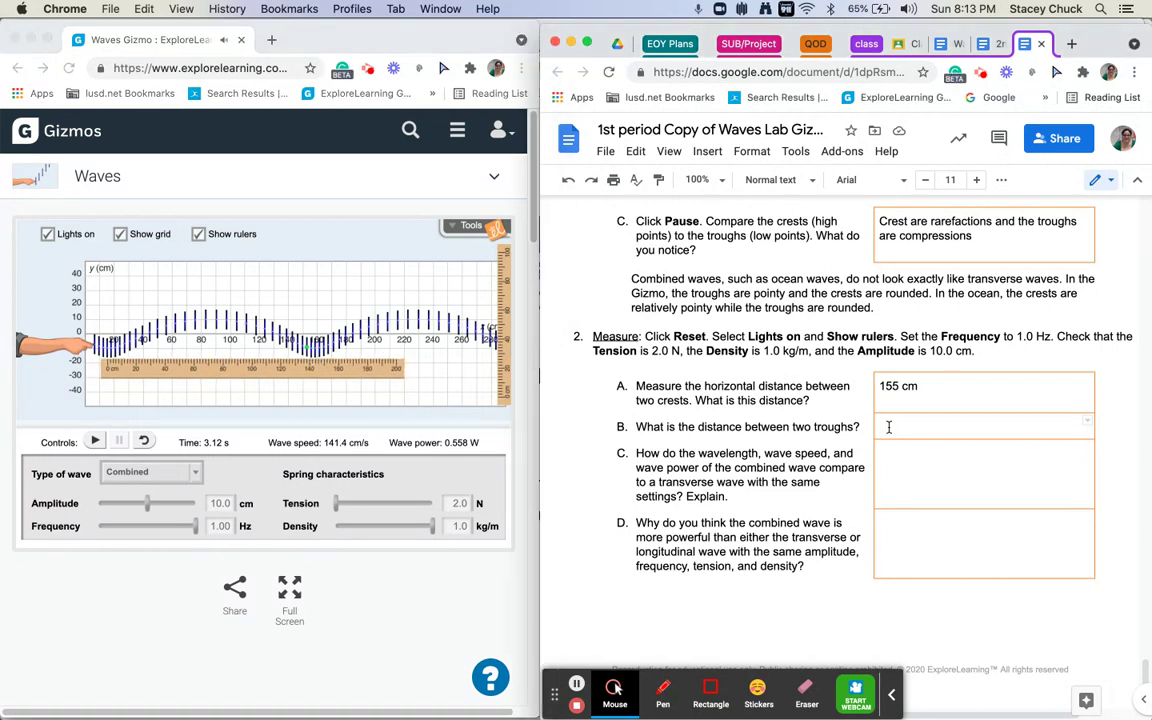
text(155 cm)
click(903, 451)
scroll(769, 490, up, 5)
scroll(769, 490, up, 15)
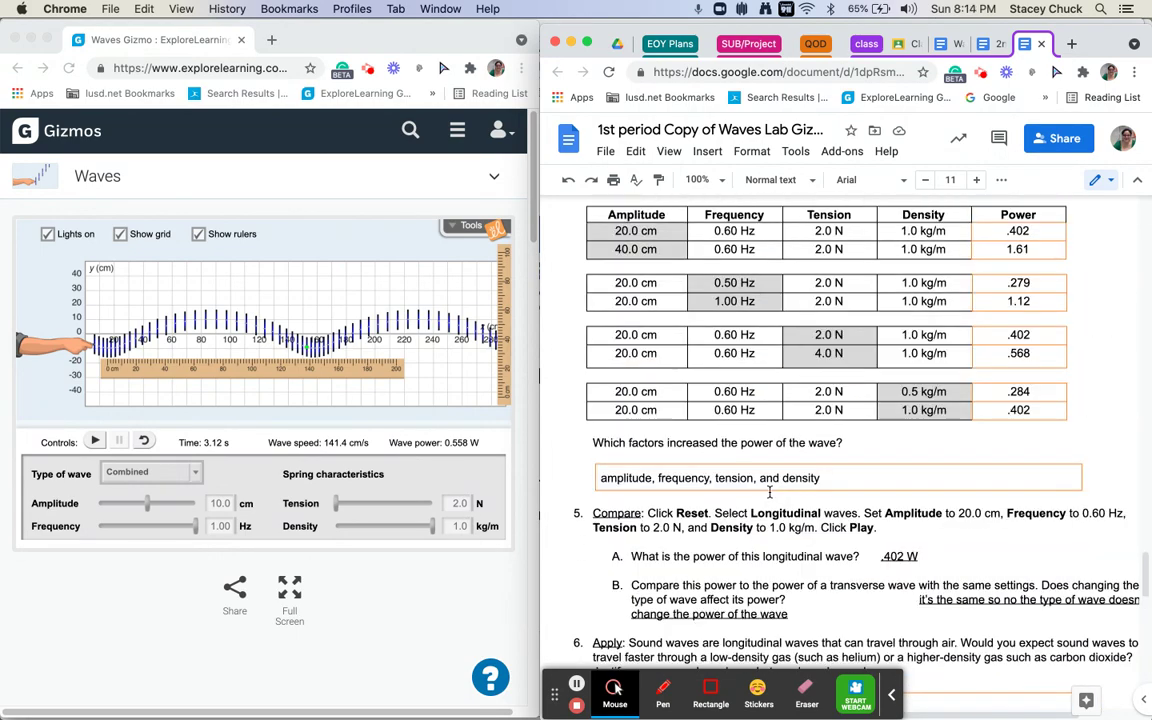
scroll(769, 490, up, 1)
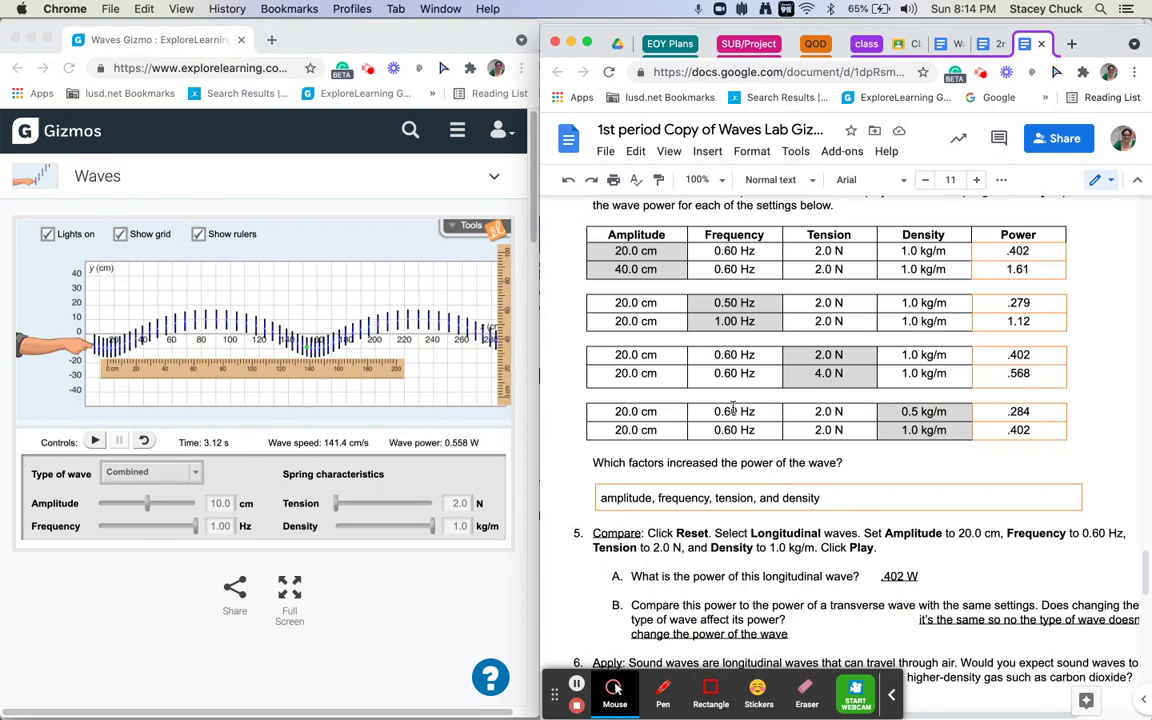
scroll(715, 330, up, 10)
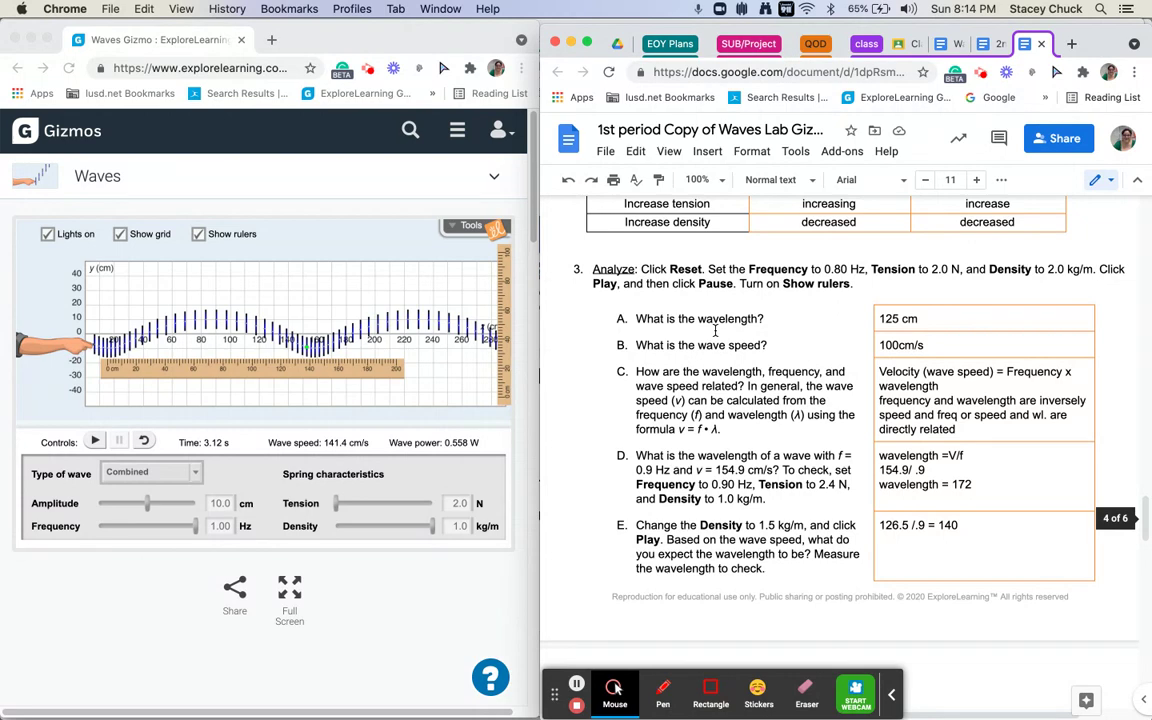
scroll(715, 330, up, 5)
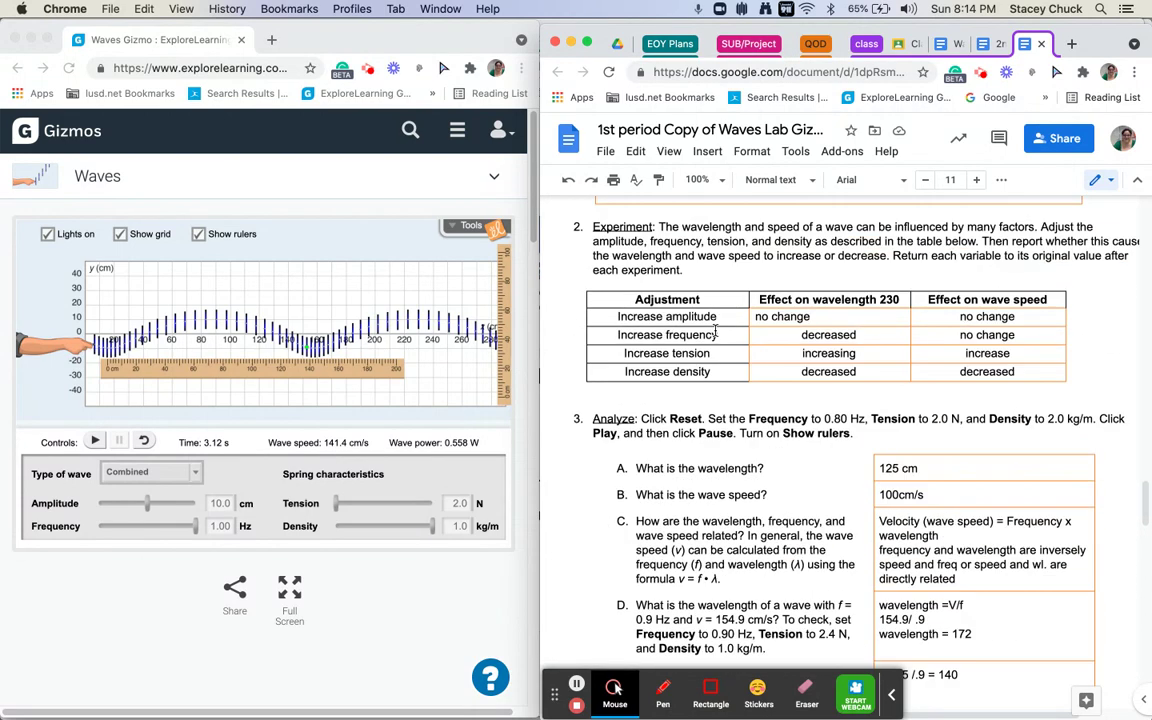
scroll(715, 331, up, 2)
scroll(715, 331, up, 1)
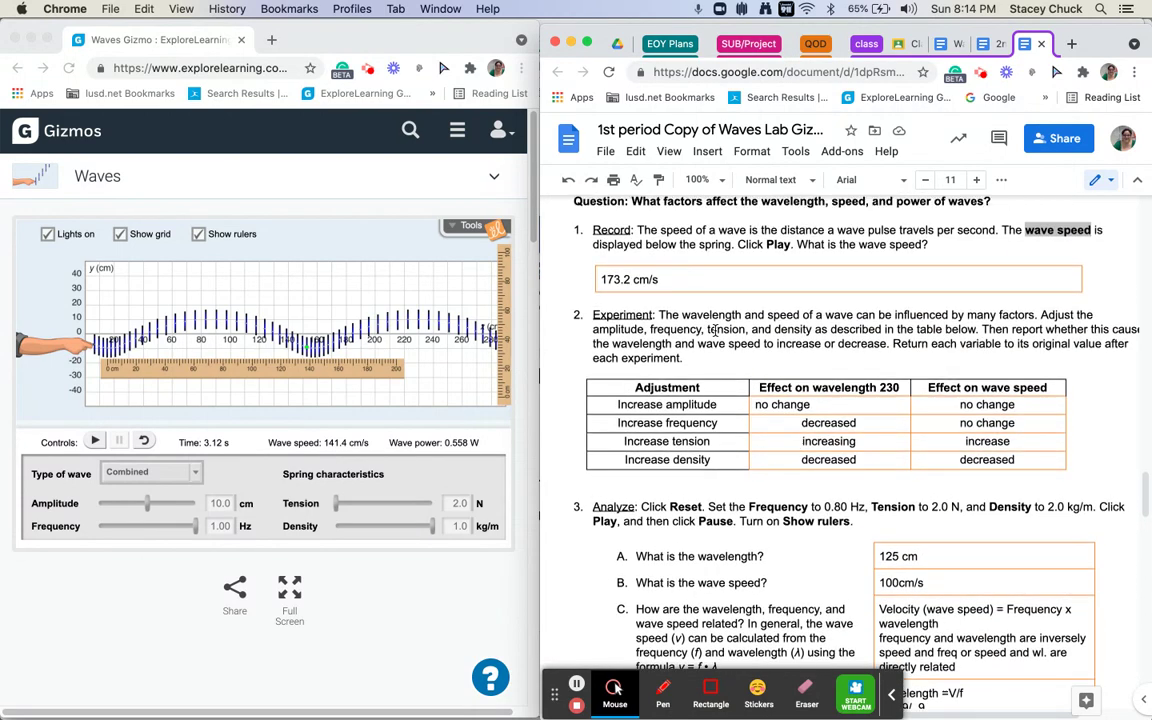
scroll(715, 330, up, 5)
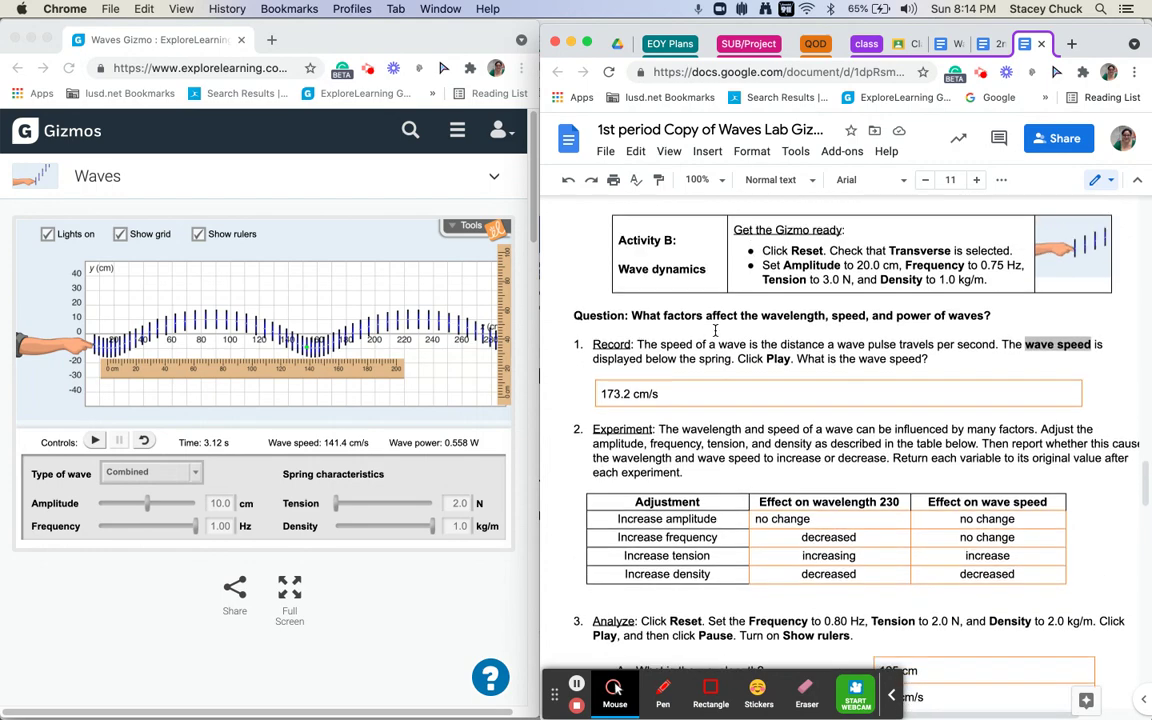
scroll(715, 331, up, 20)
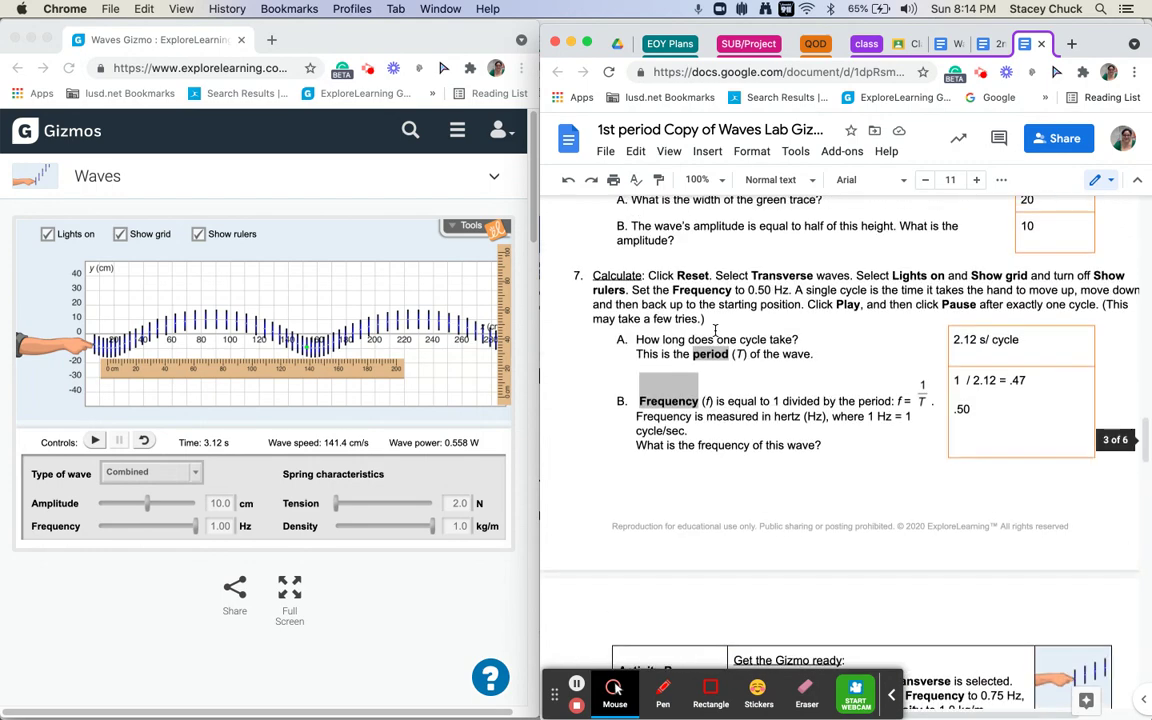
scroll(715, 331, up, 10)
scroll(715, 331, up, 3)
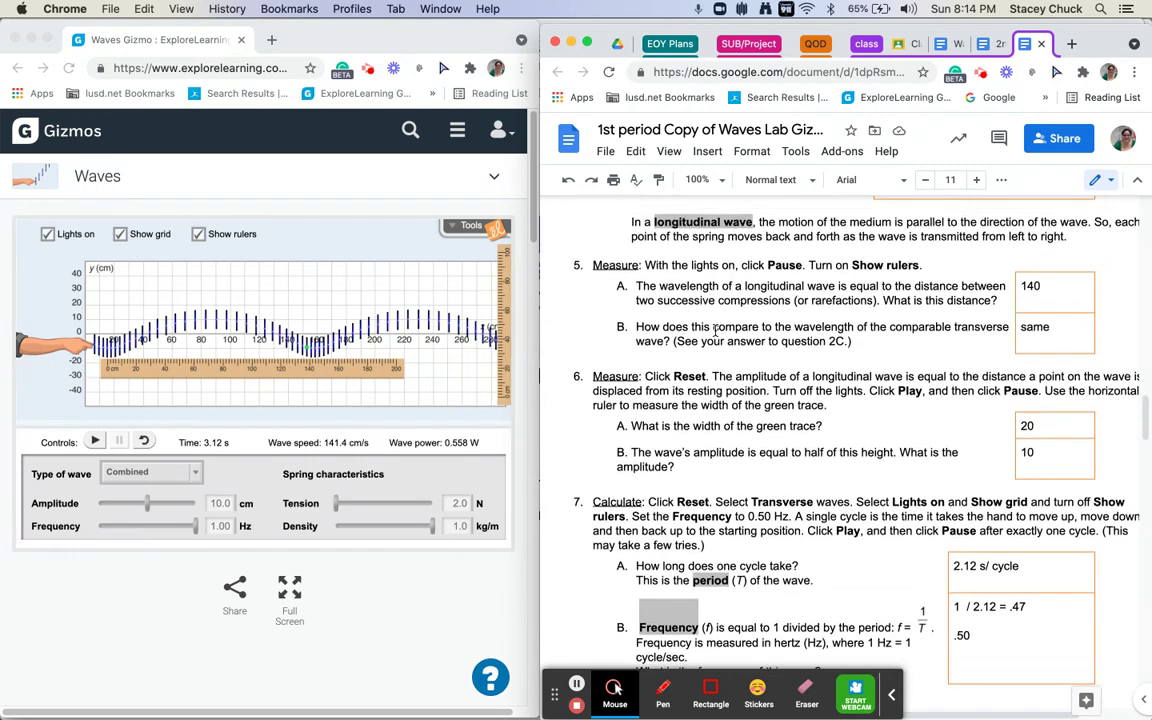
scroll(715, 331, up, 8)
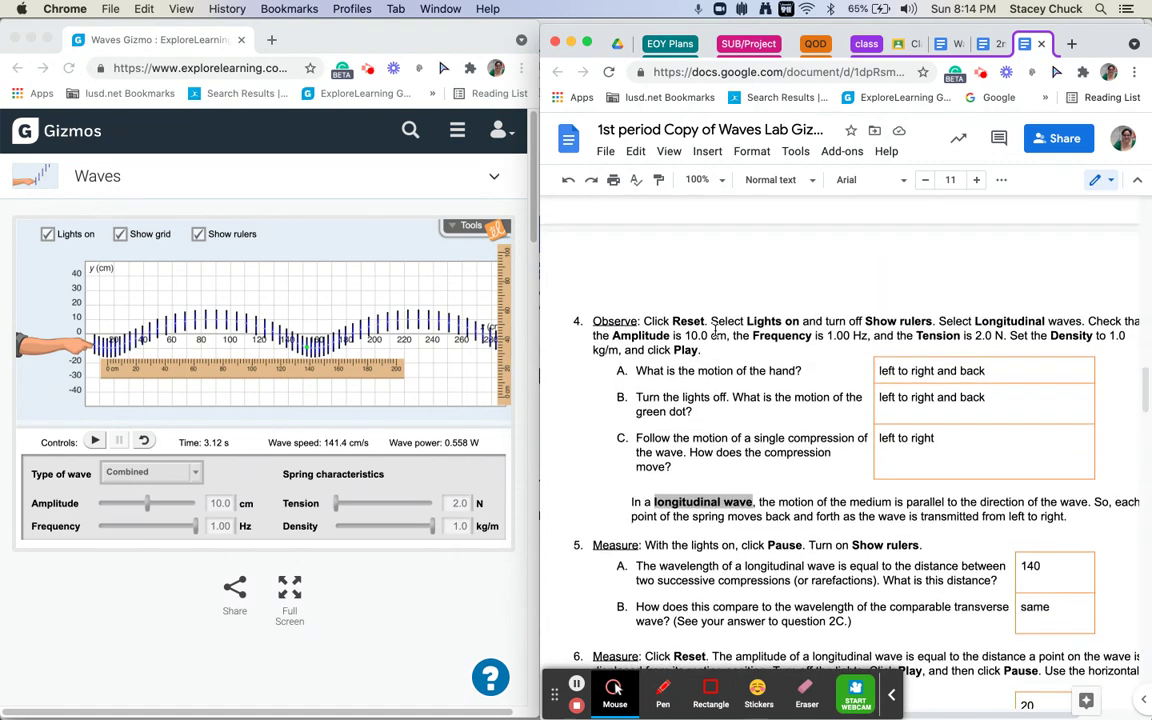
scroll(715, 331, up, 20)
scroll(715, 331, up, 15)
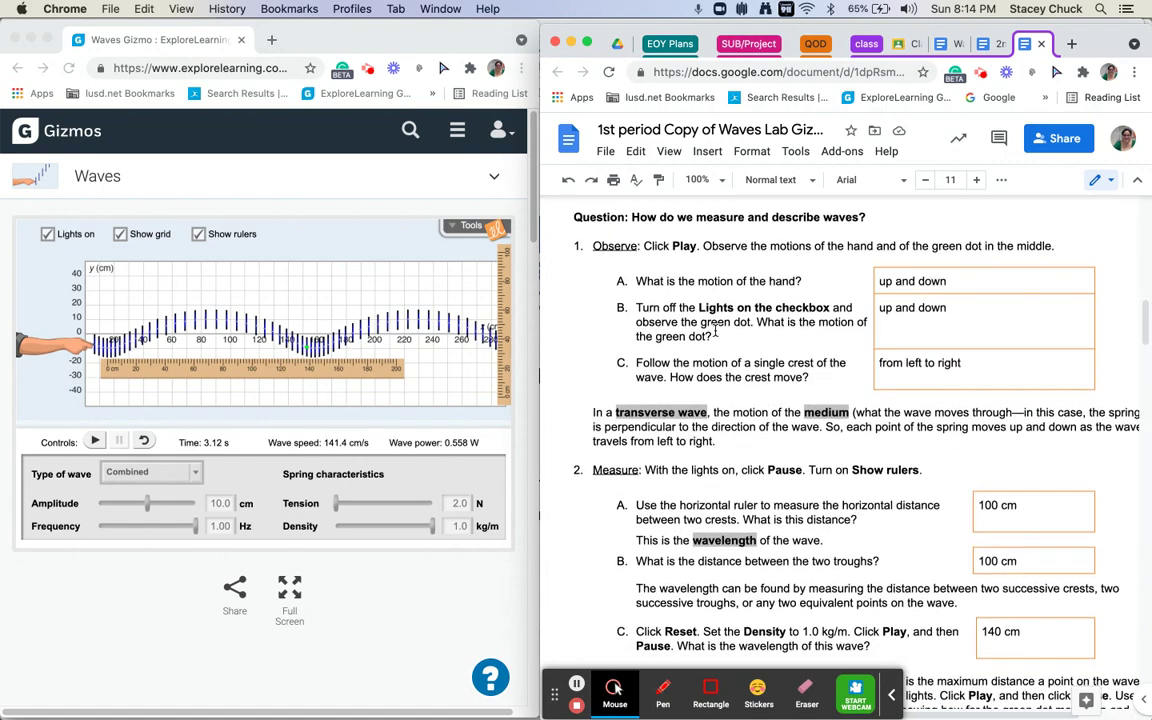
scroll(715, 331, up, 12)
scroll(715, 331, down, 6)
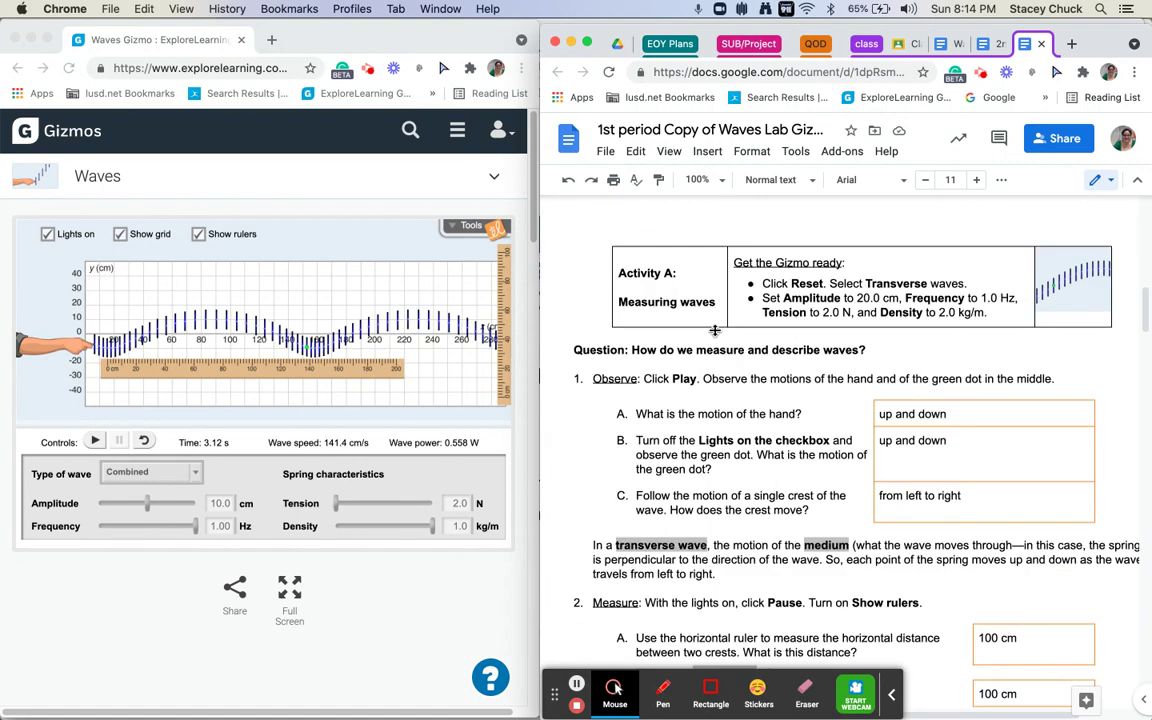
scroll(715, 331, down, 11)
scroll(715, 331, down, 4)
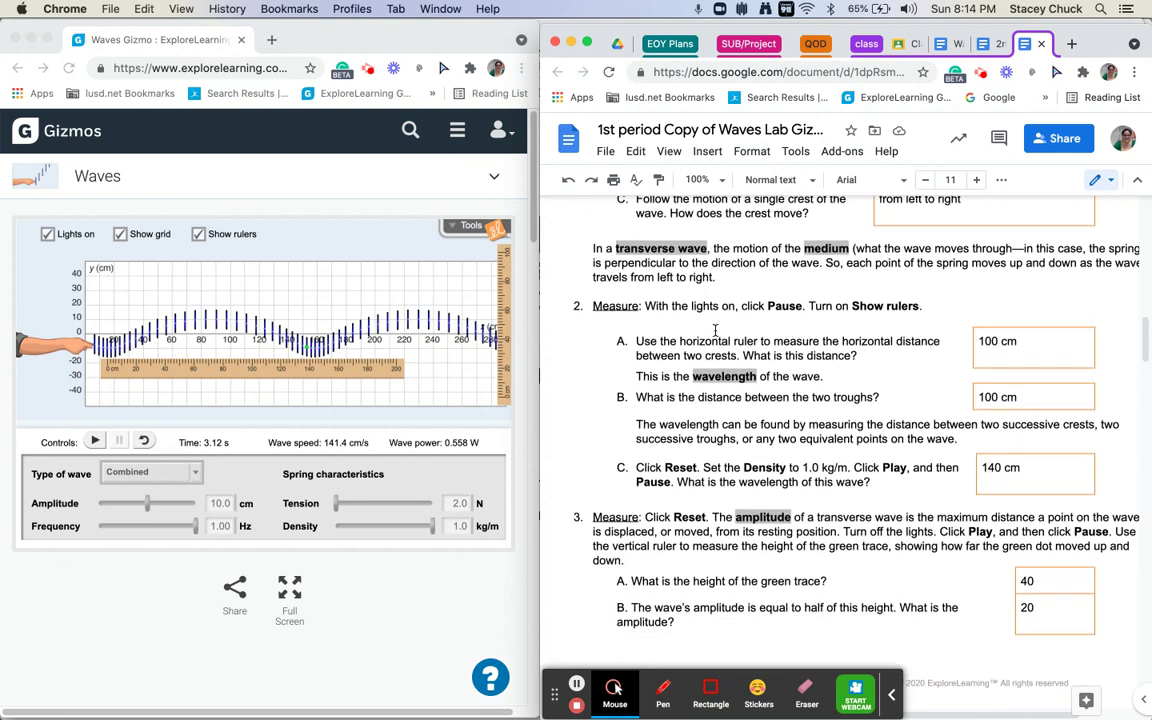
scroll(725, 364, down, 4)
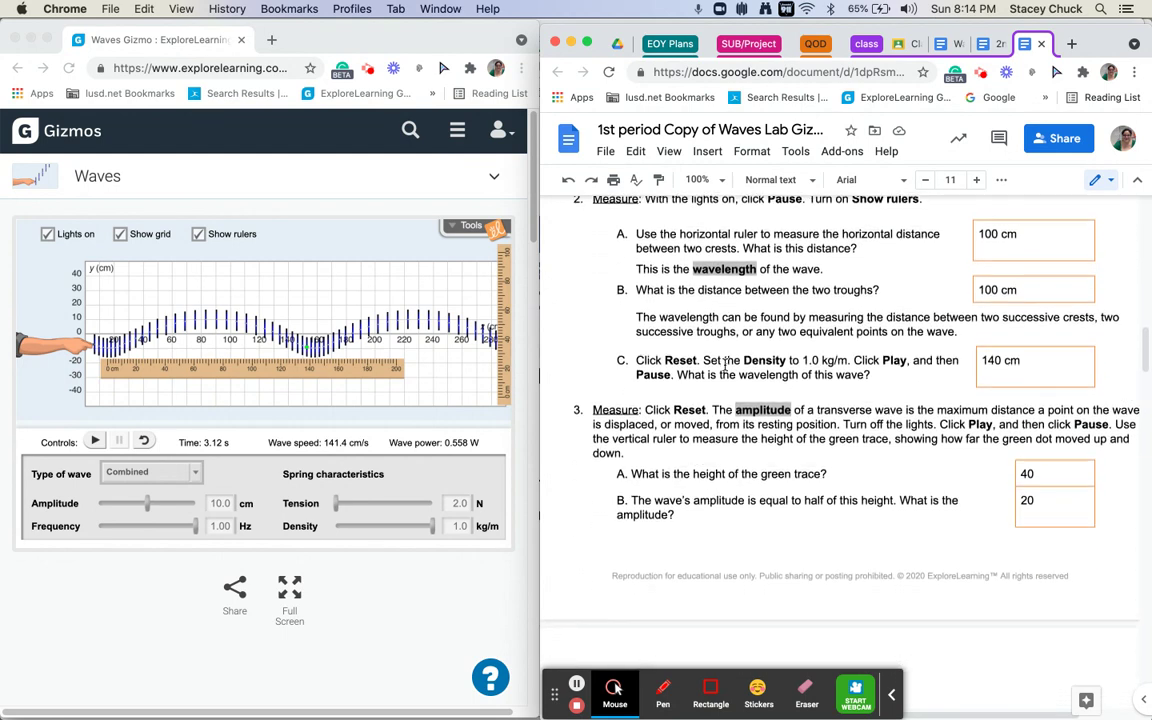
scroll(725, 364, down, 11)
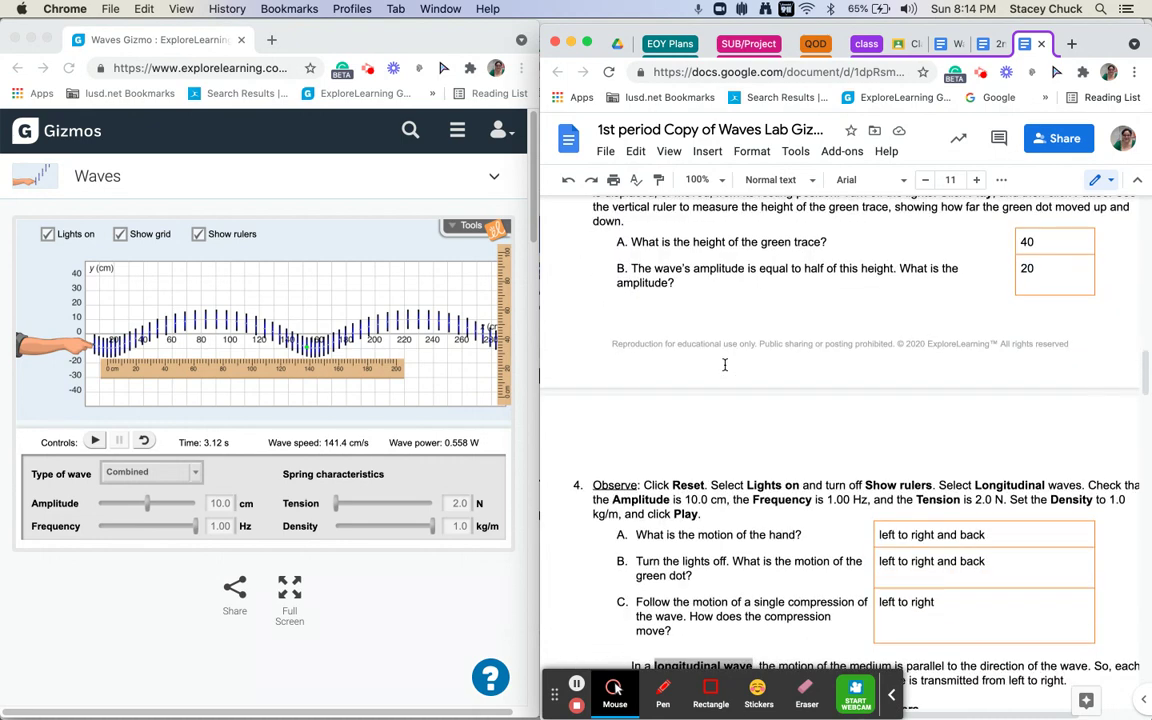
scroll(725, 364, down, 3)
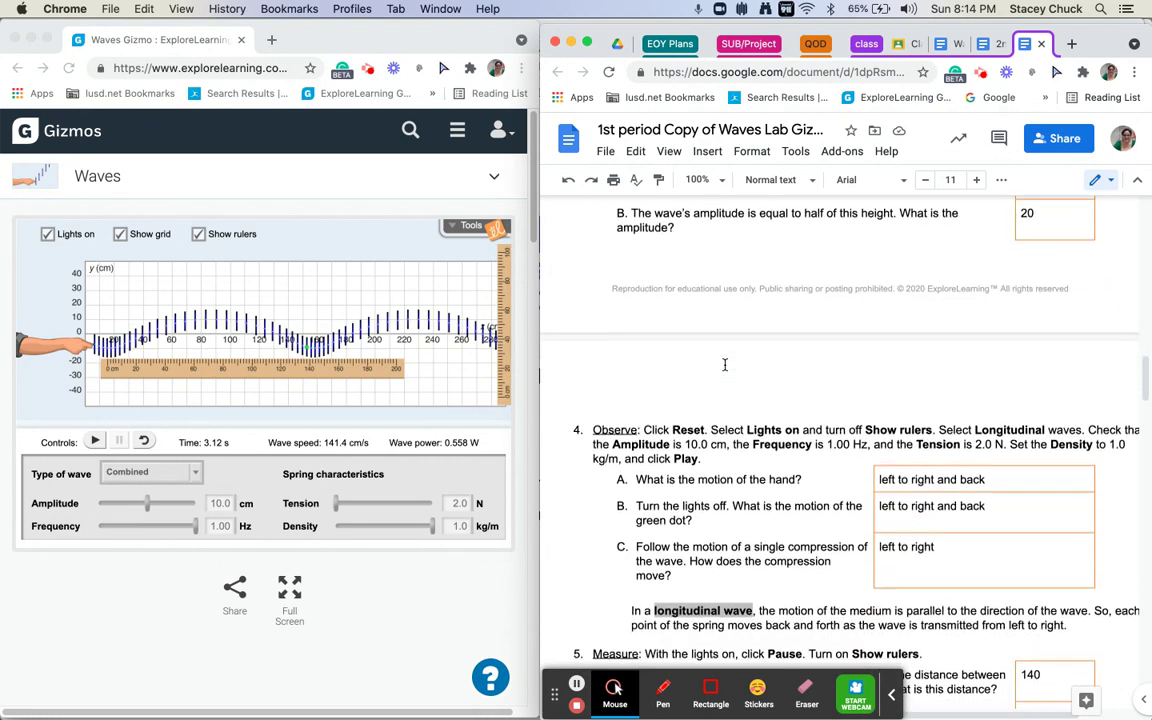
scroll(725, 364, down, 7)
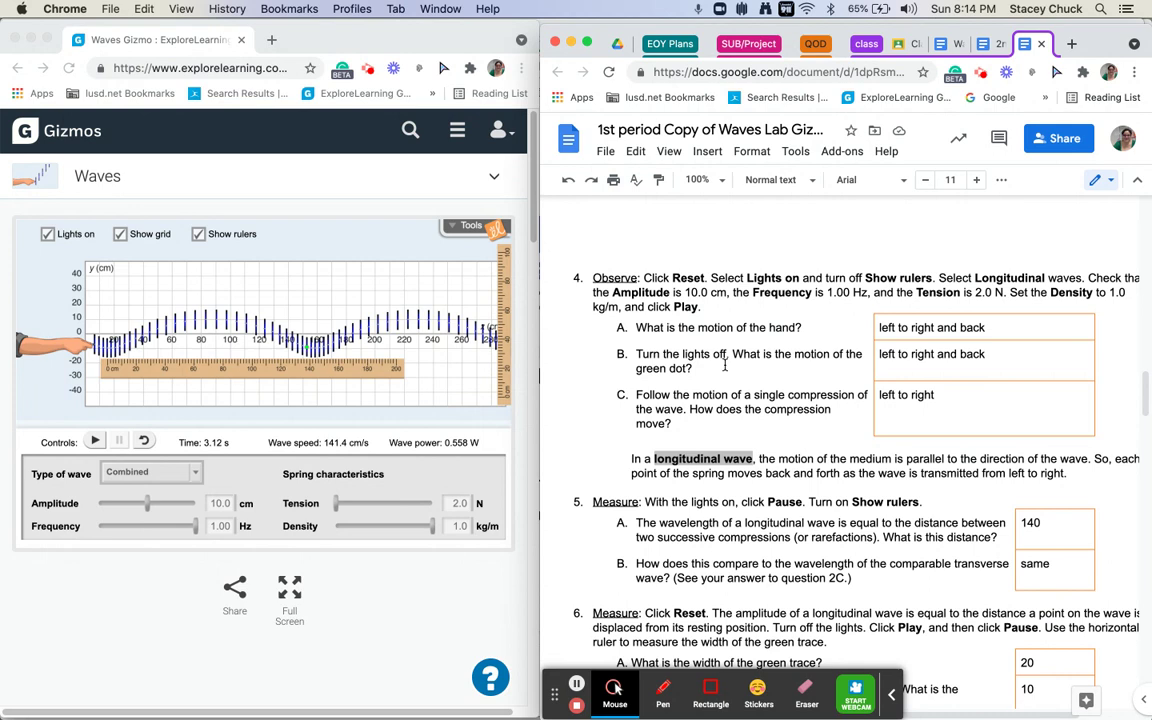
scroll(725, 366, down, 1)
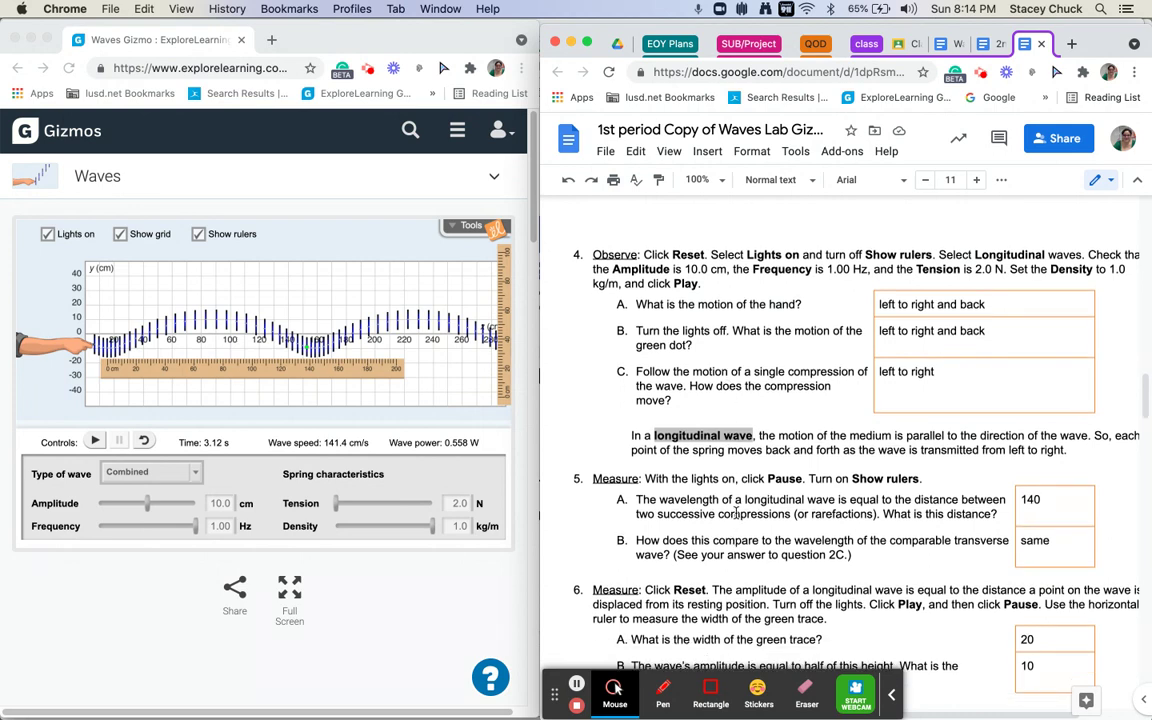
scroll(737, 513, down, 1)
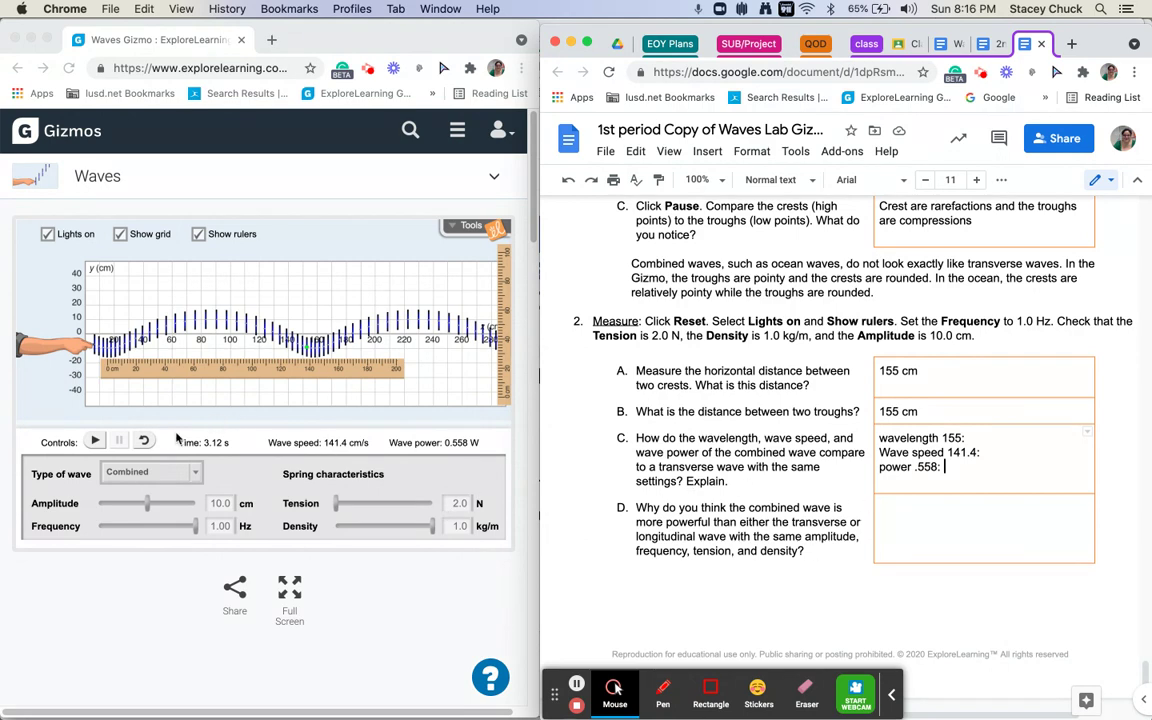
- Reset and run a transverse wave with 10.0 cm amplitude
click(143, 440)
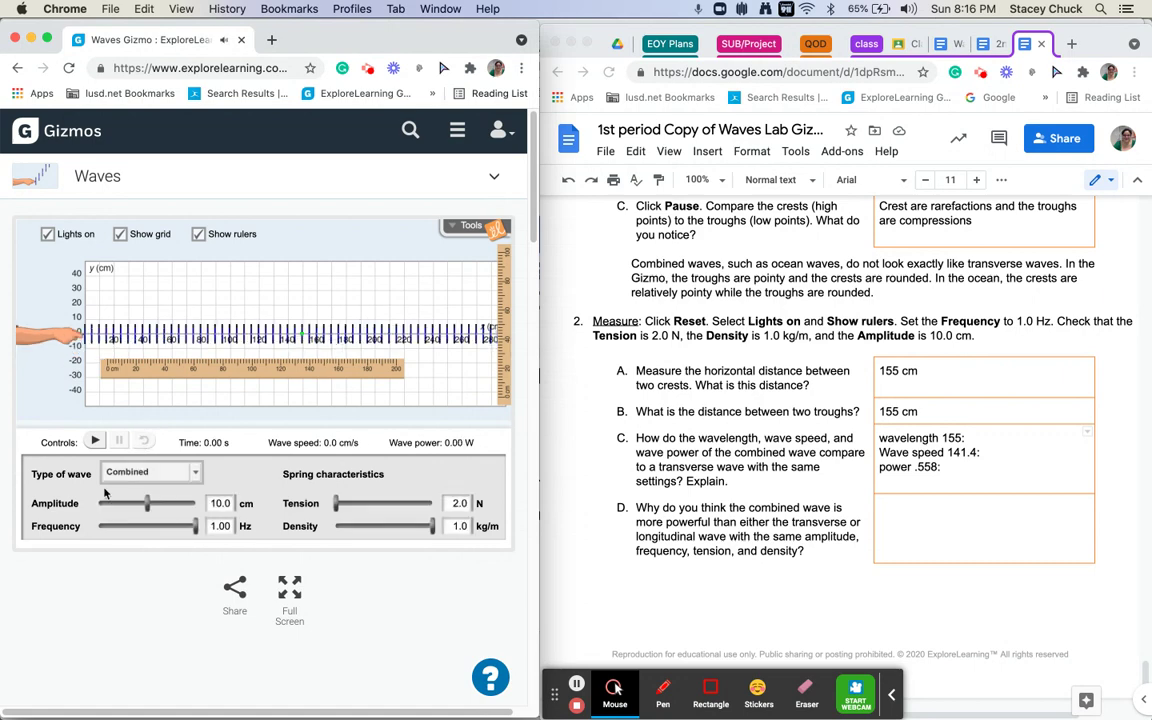
click(112, 472)
click(115, 482)
drag(147, 503, 121, 494)
click(94, 442)
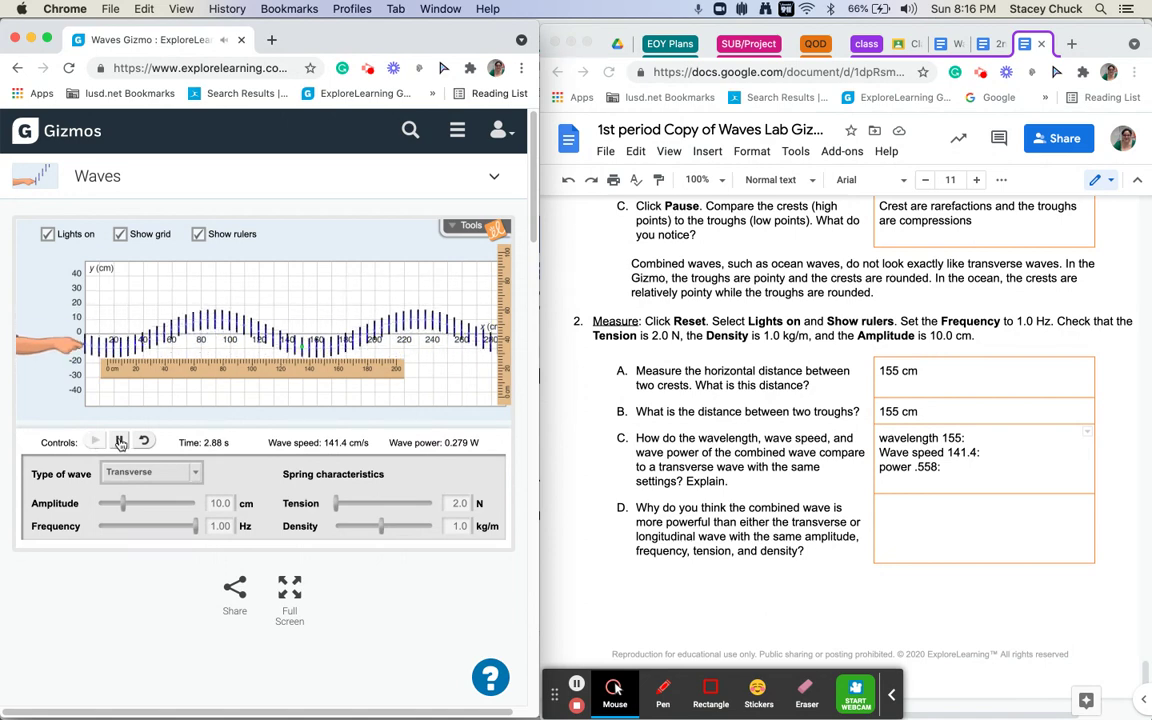
- Pause the transverse wave and move the ruler up alongside it for measuring
click(119, 443)
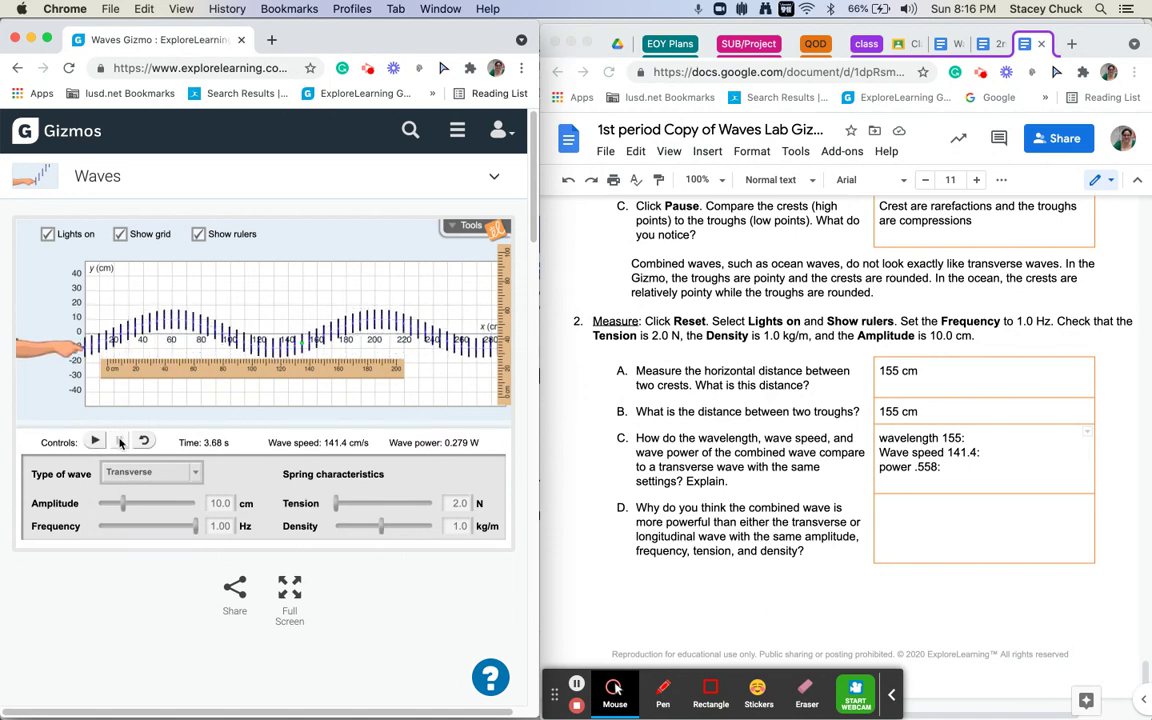
click(948, 440)
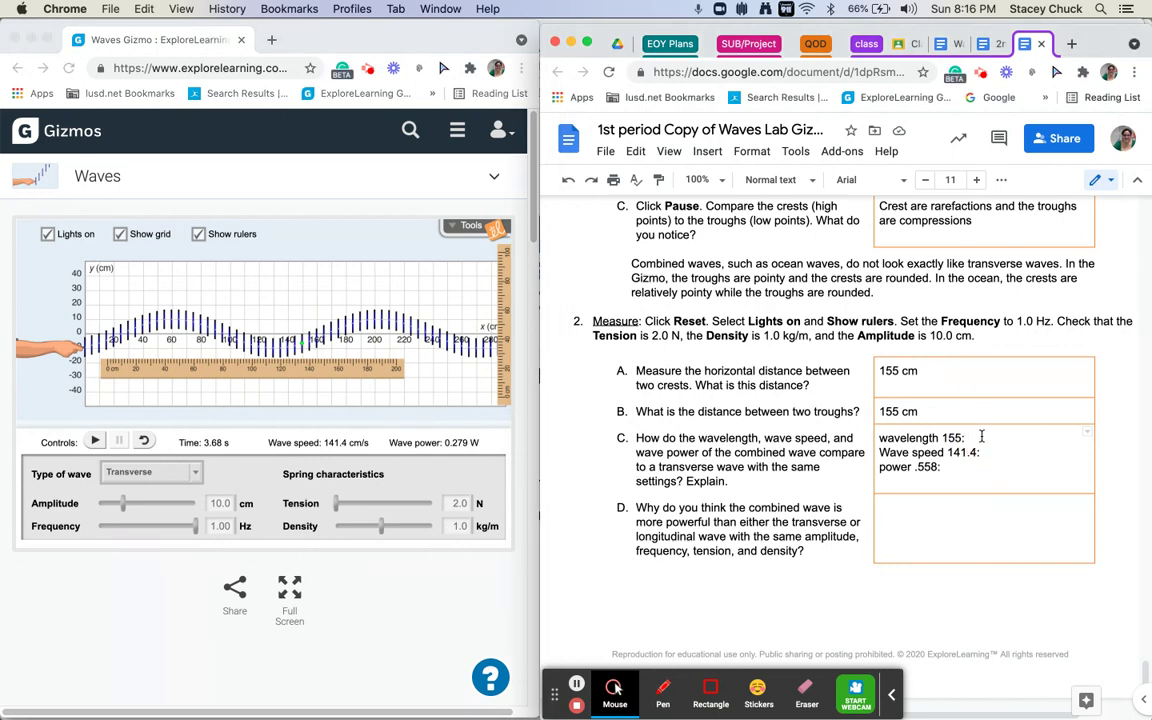
click(298, 331)
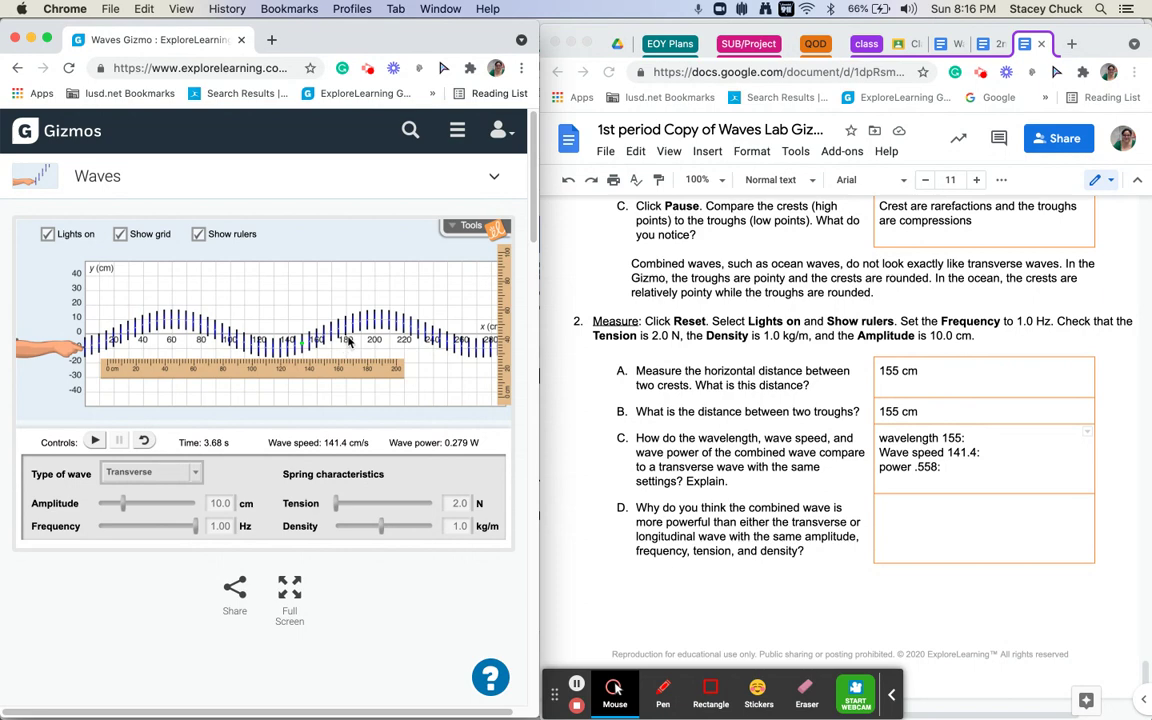
drag(330, 368, 393, 327)
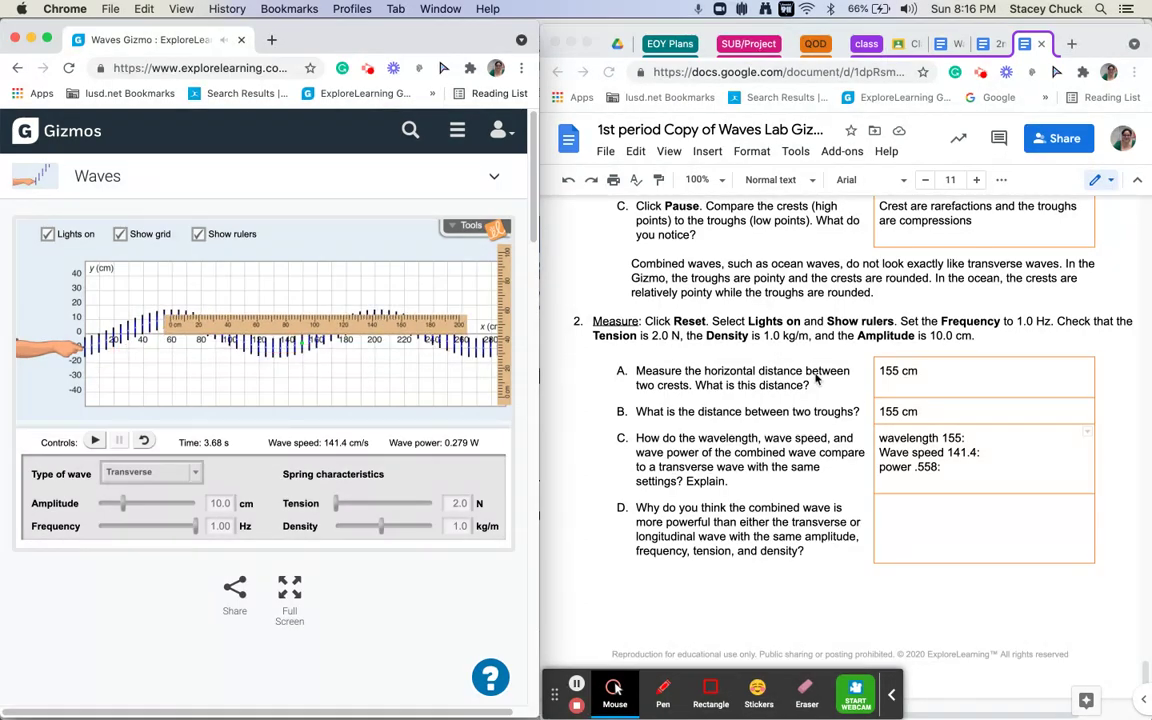
- Add transverse values to answer C: wavelength 155, speed 141.4, power .279
click(996, 437)
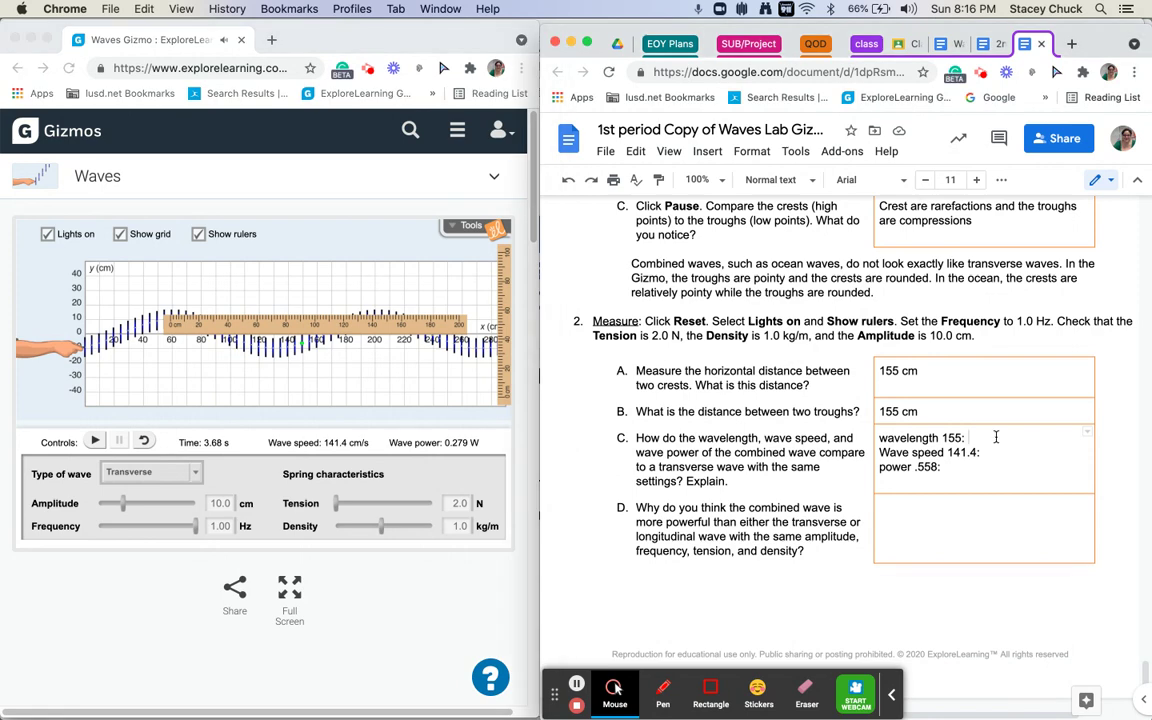
text(155)
click(1003, 457)
text(14)
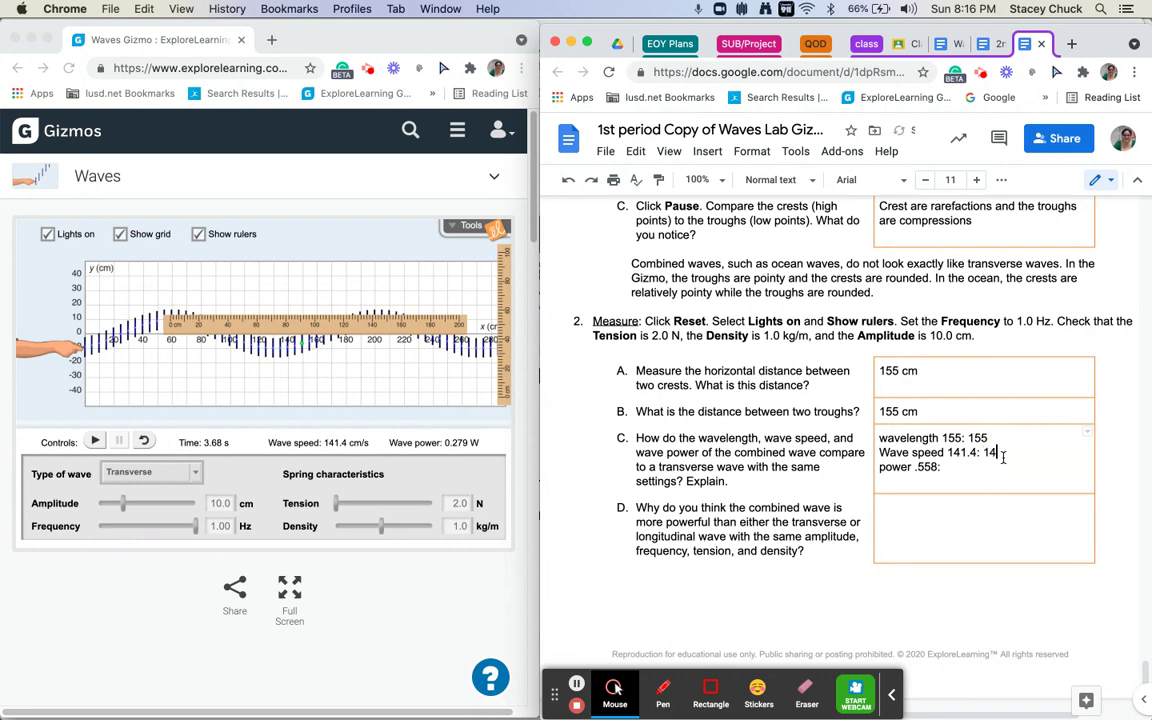
text(1.4)
text(.)
text(279)
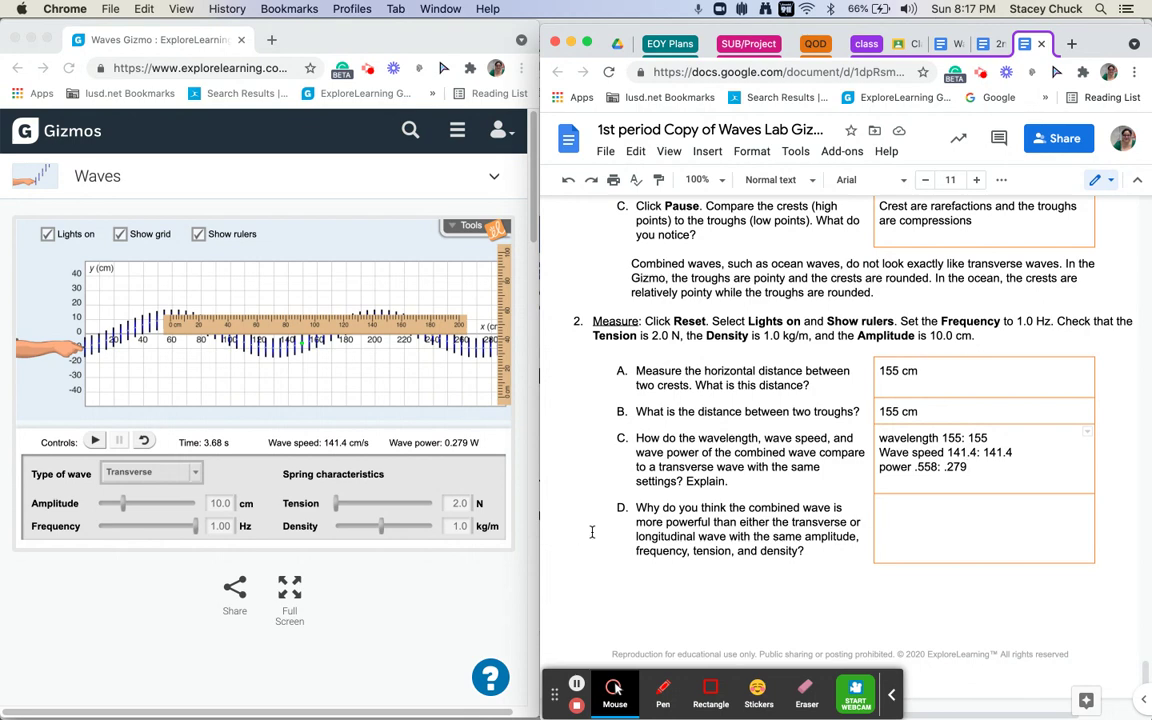
click(925, 506)
click(389, 291)
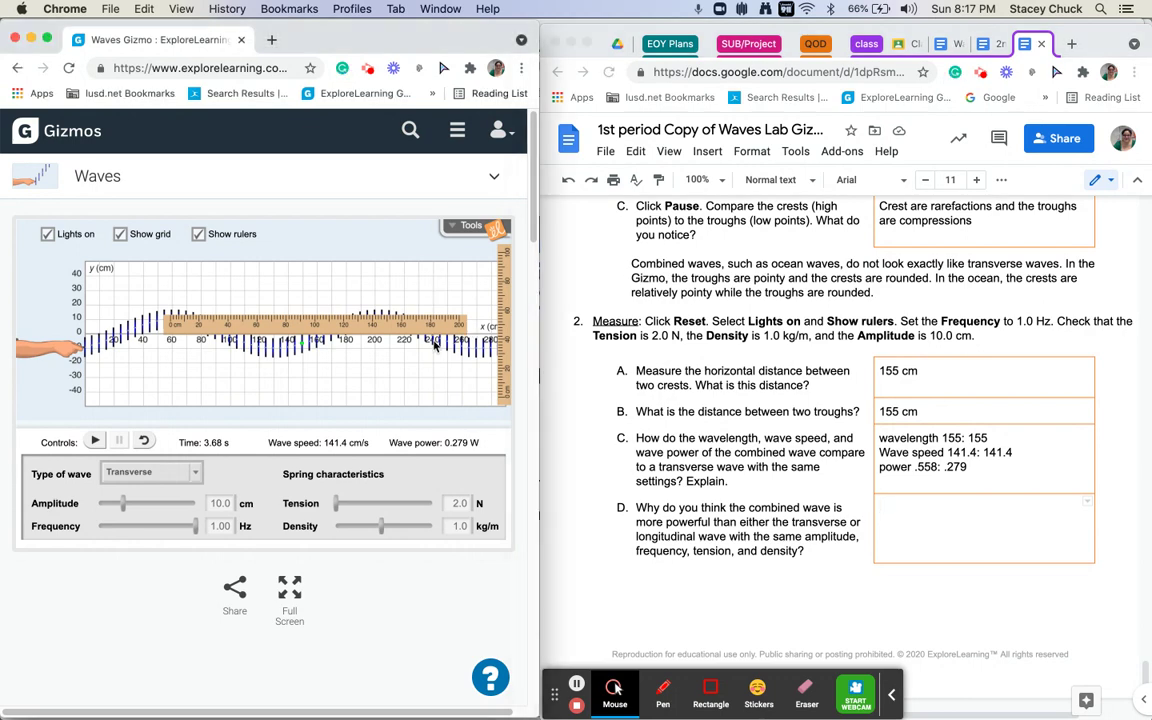
drag(435, 345, 432, 285)
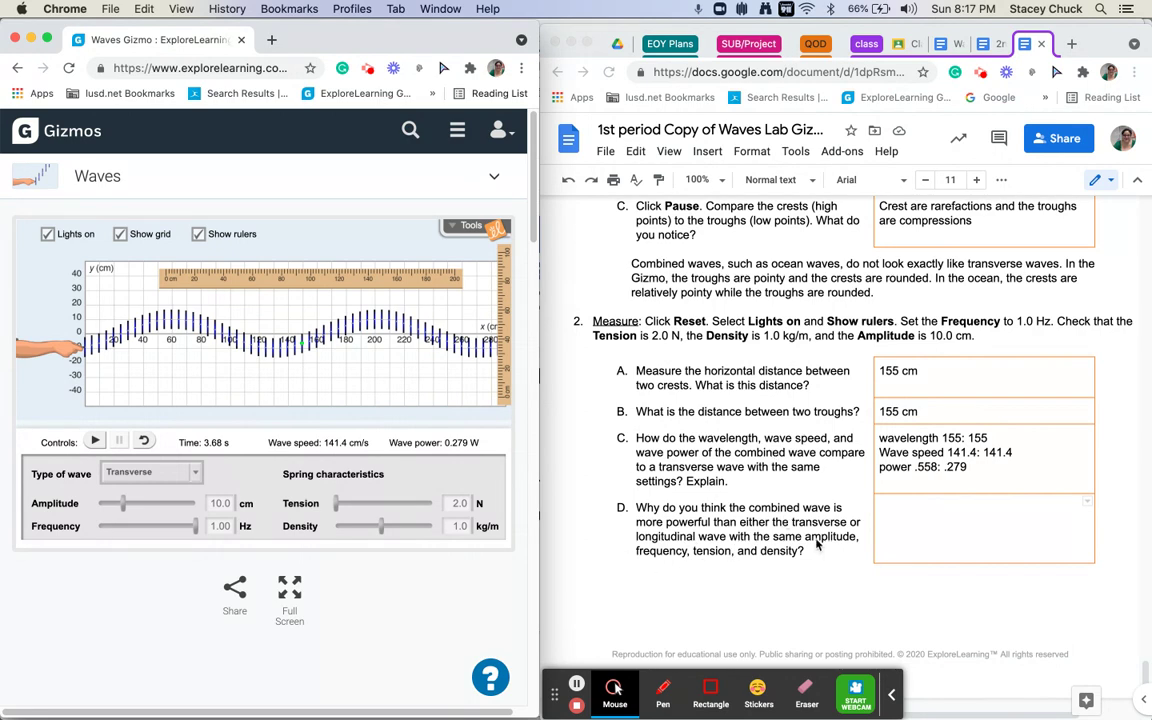
click(584, 686)
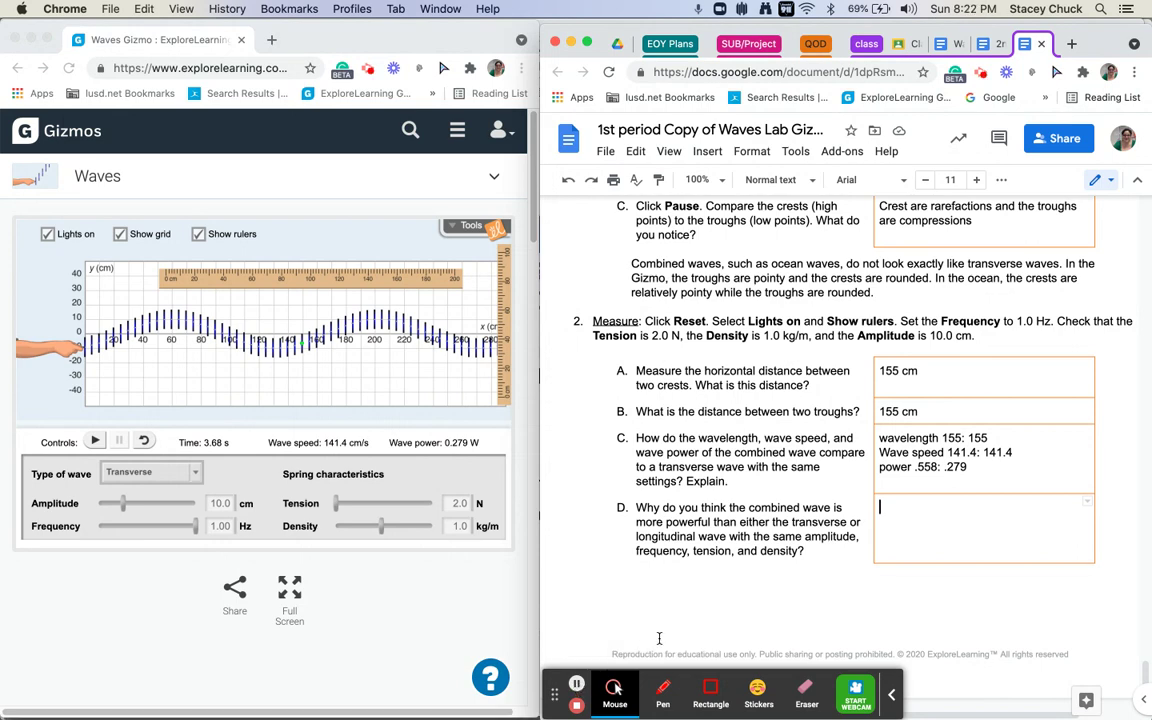